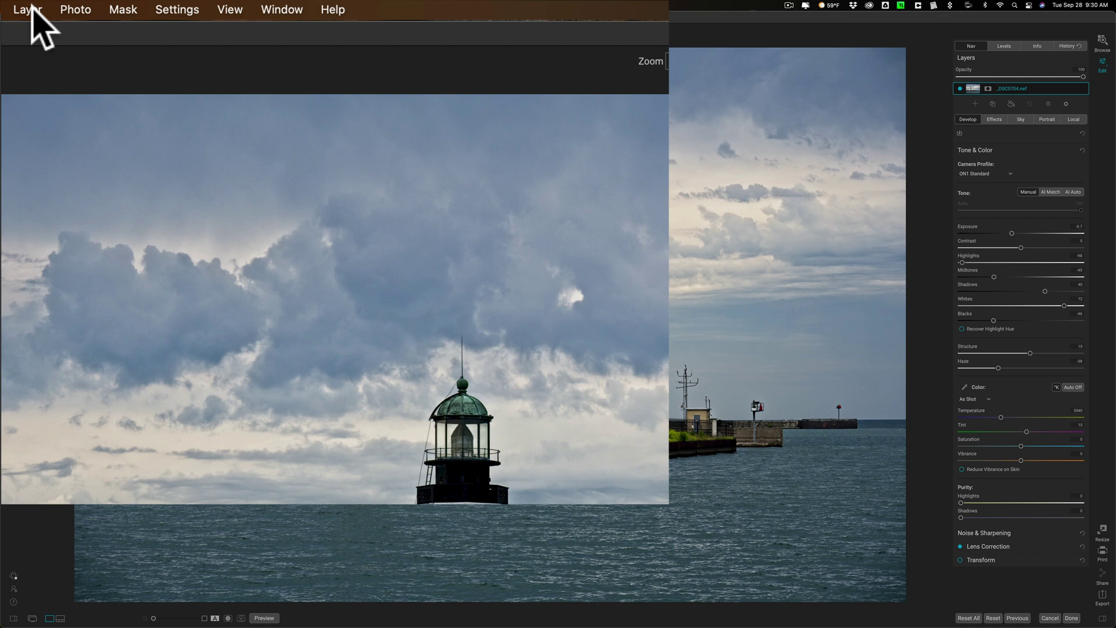
left_click(29, 10)
mouse_move(131, 263)
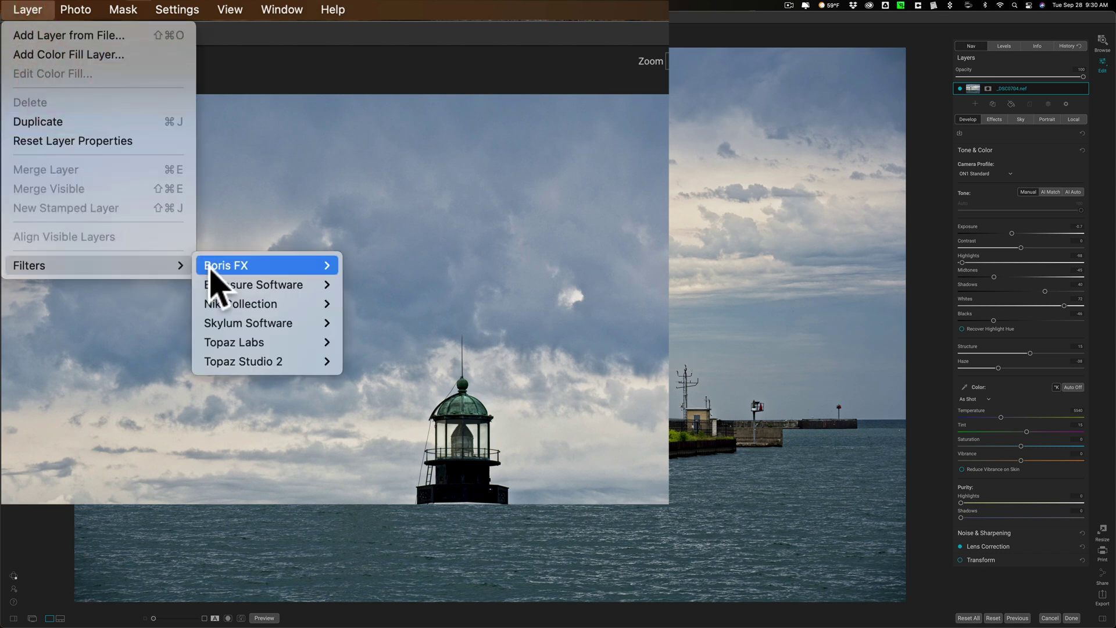
mouse_move(214, 324)
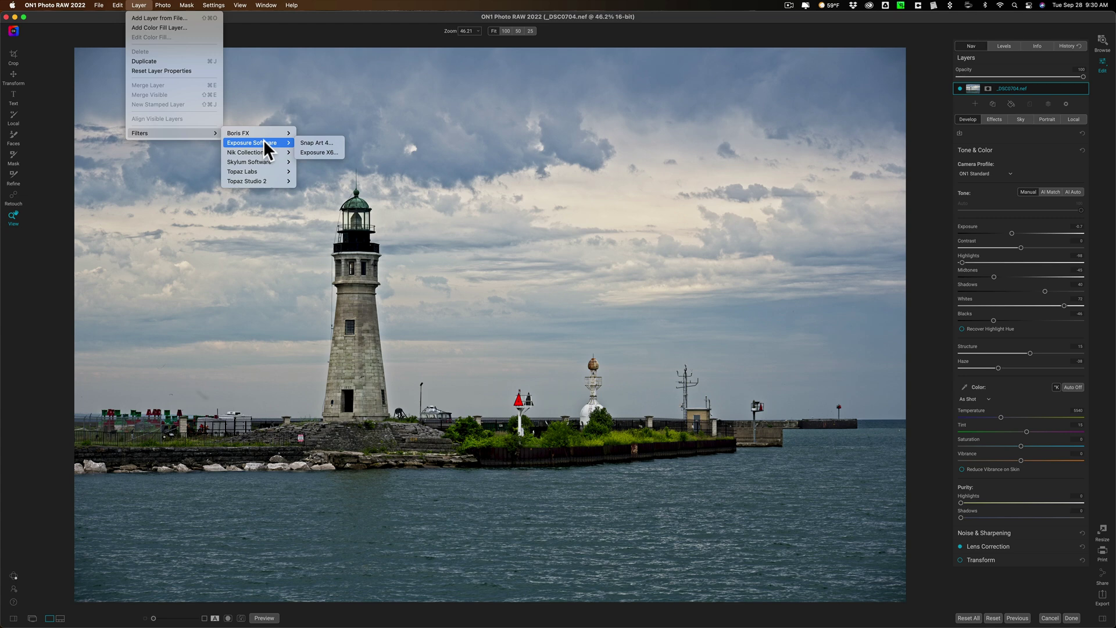
left_click(271, 36)
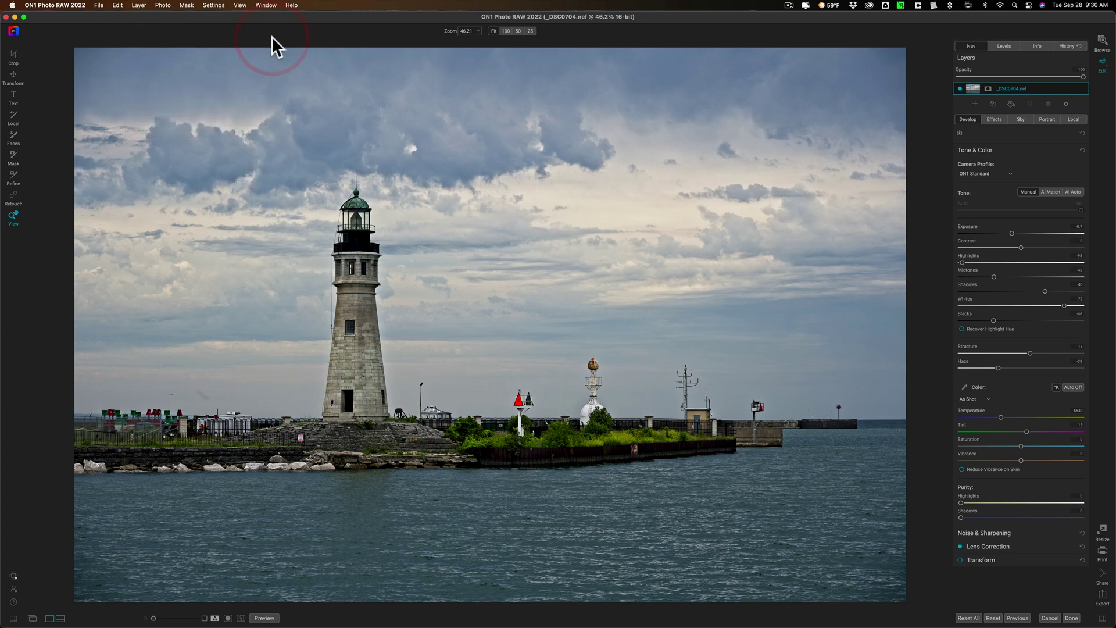
- Choose /Library/Application Support/Adobe/Plug-Ins/CC as the secondary plug-in folder in the preferences
left_click(54, 6)
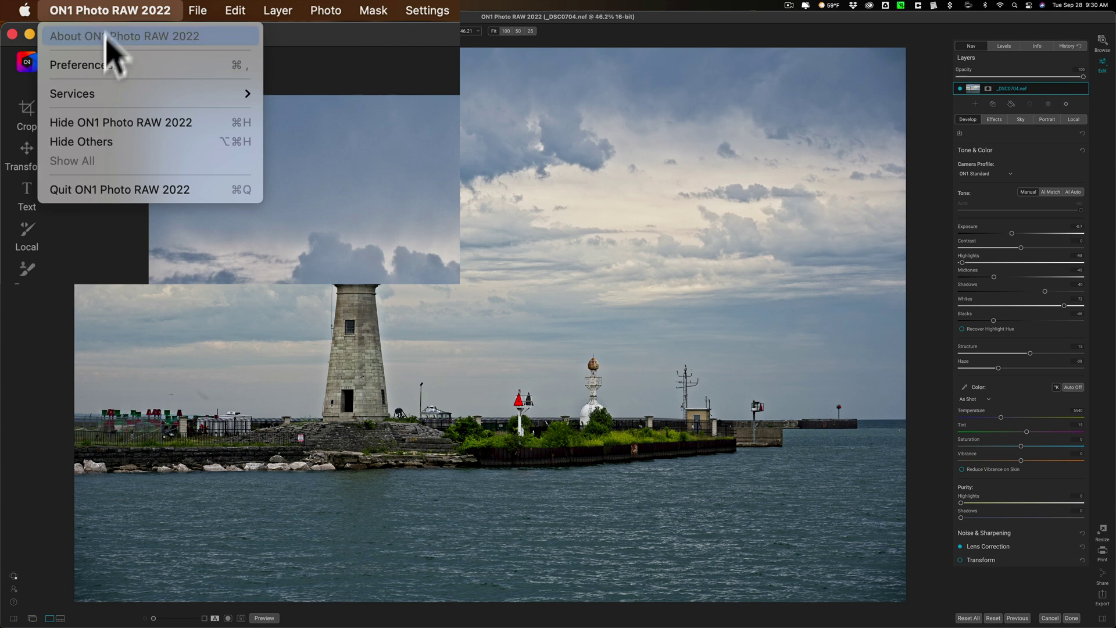
left_click(102, 65)
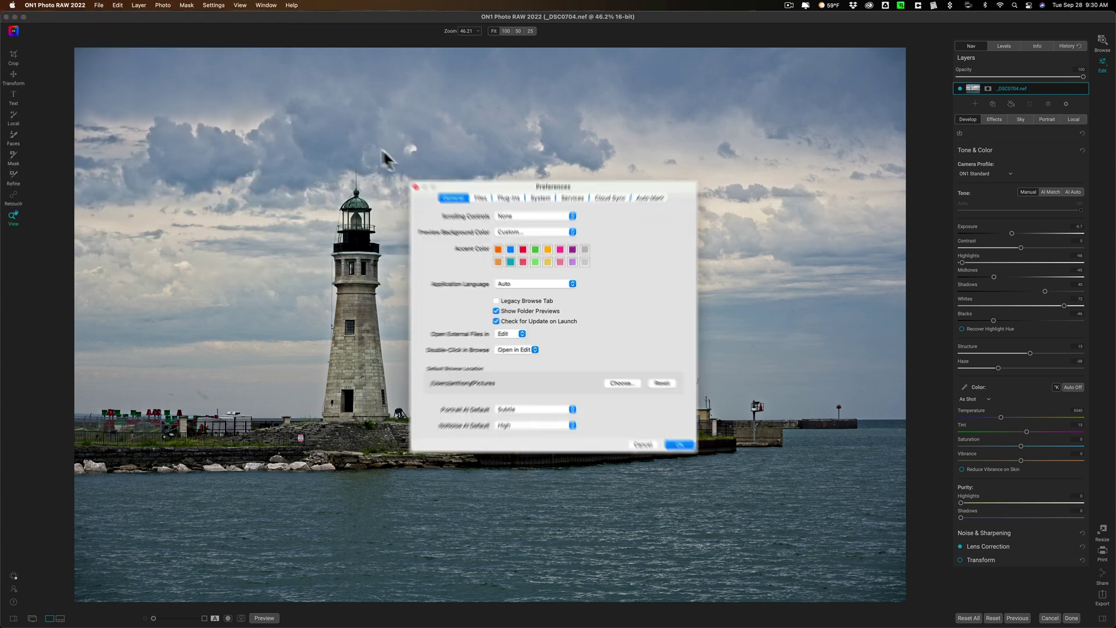
left_click(471, 85)
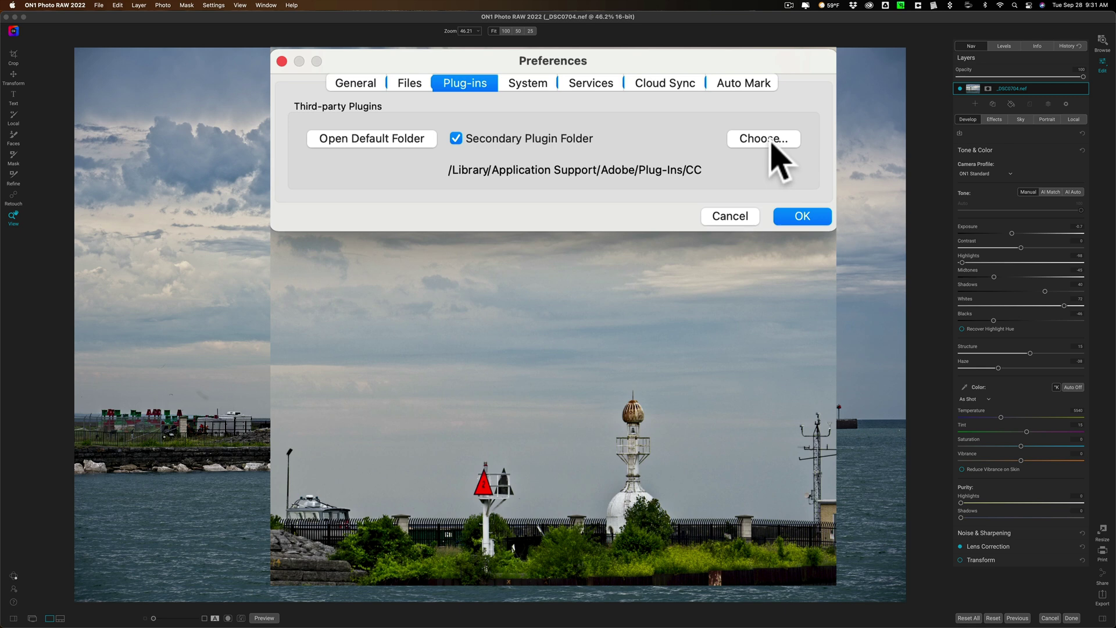
left_click(661, 227)
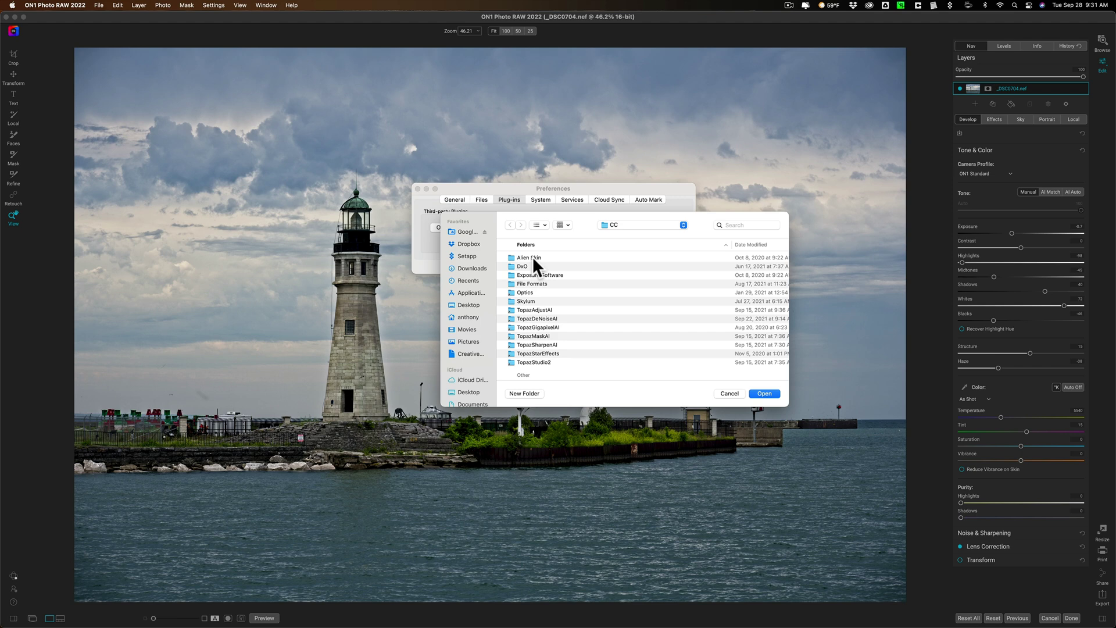
left_click(750, 393)
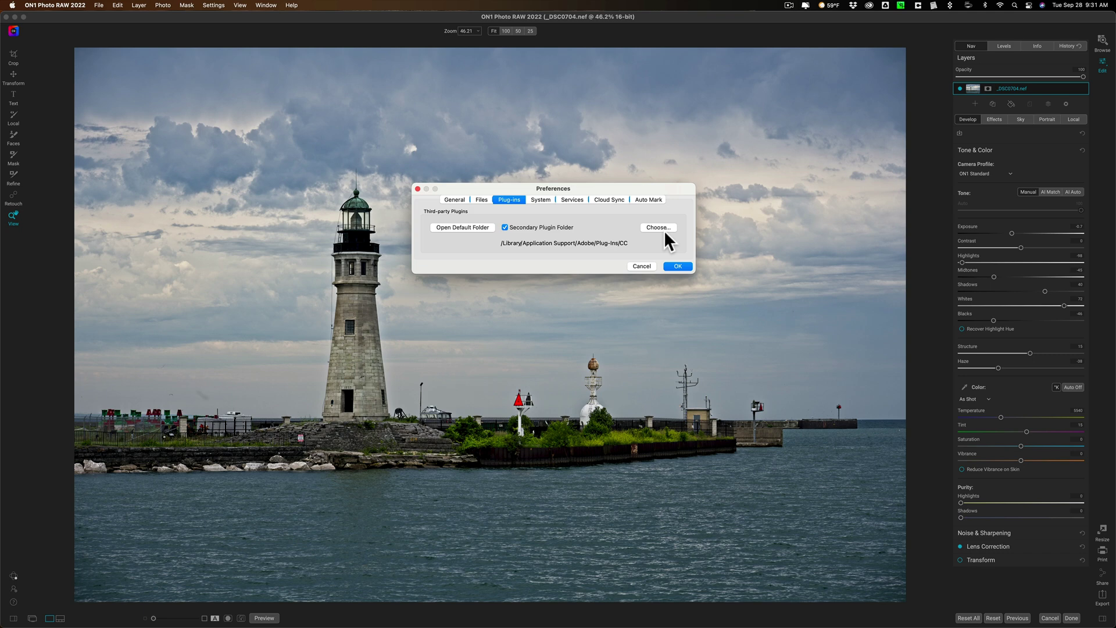
- View the default third-party plug-in folder, close it and accept the plug-in preferences
left_click(459, 227)
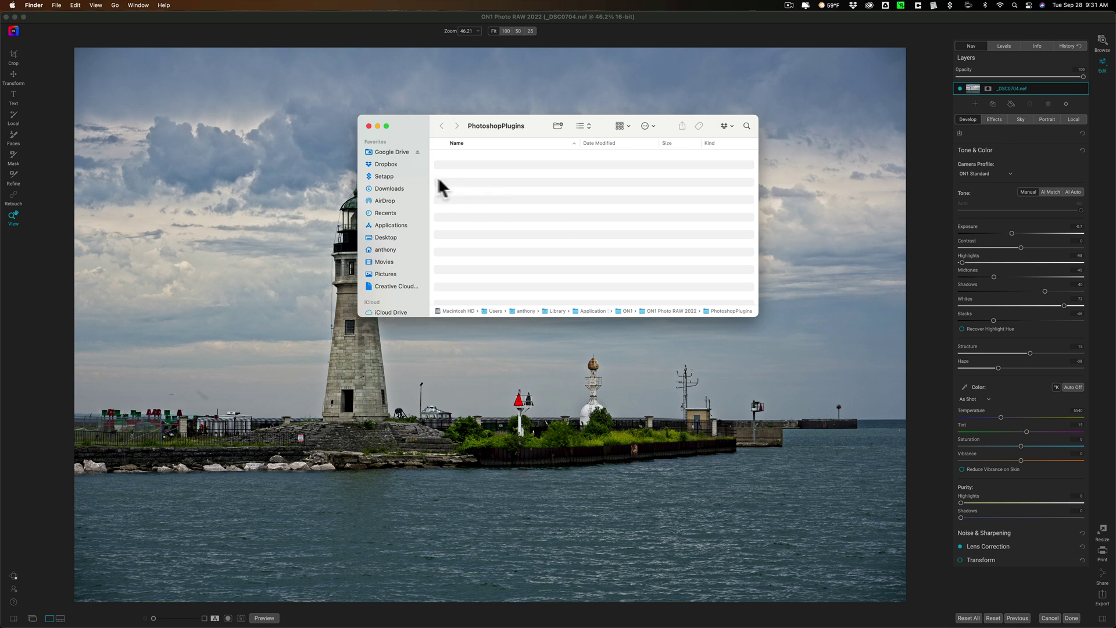
left_click(368, 126)
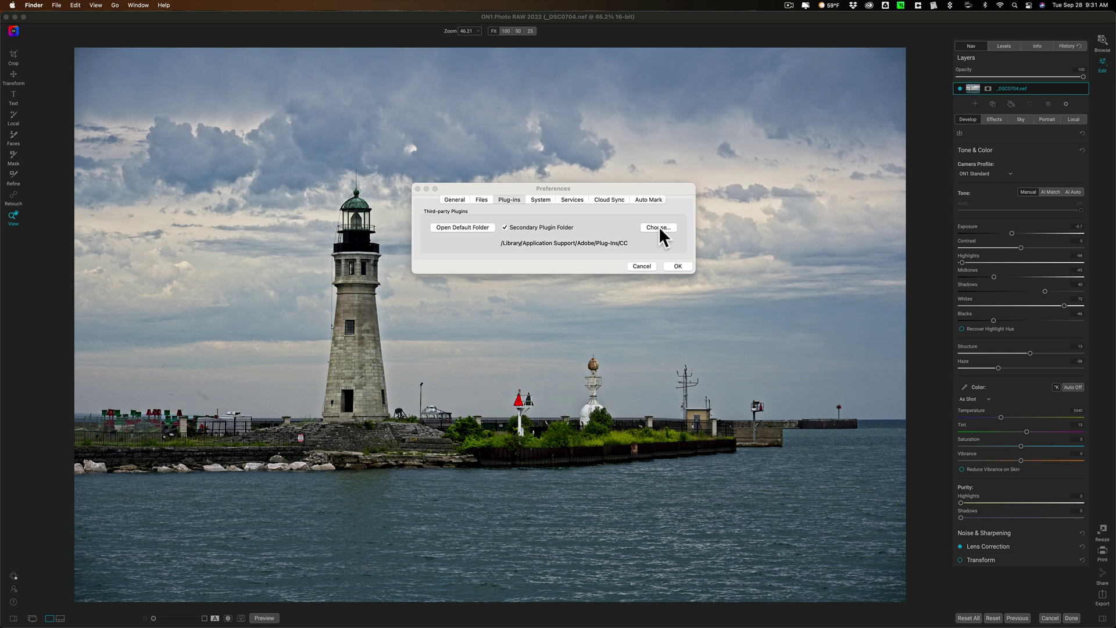
left_click(676, 265)
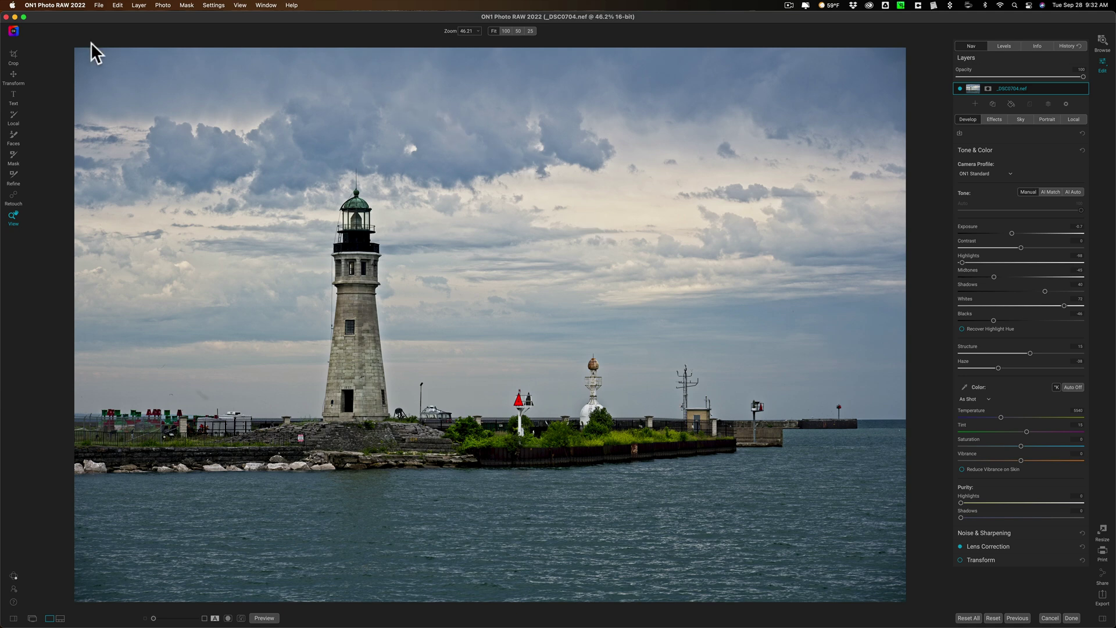
- Try to run the Boris FX Optics filter on the lighthouse photo layer
left_click(142, 6)
mouse_move(173, 136)
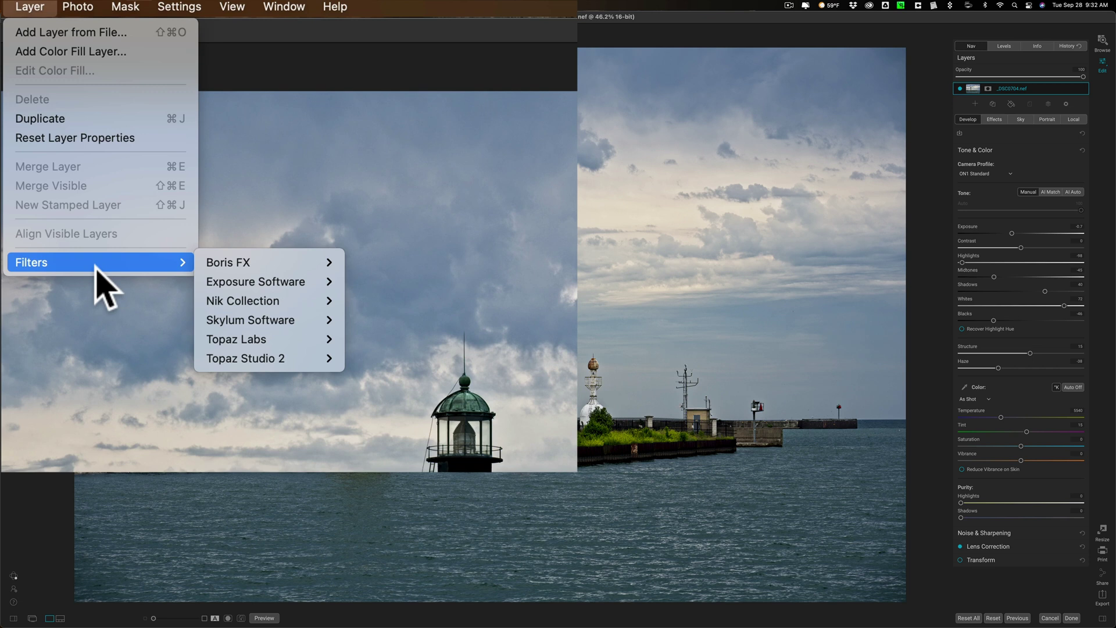
mouse_move(260, 263)
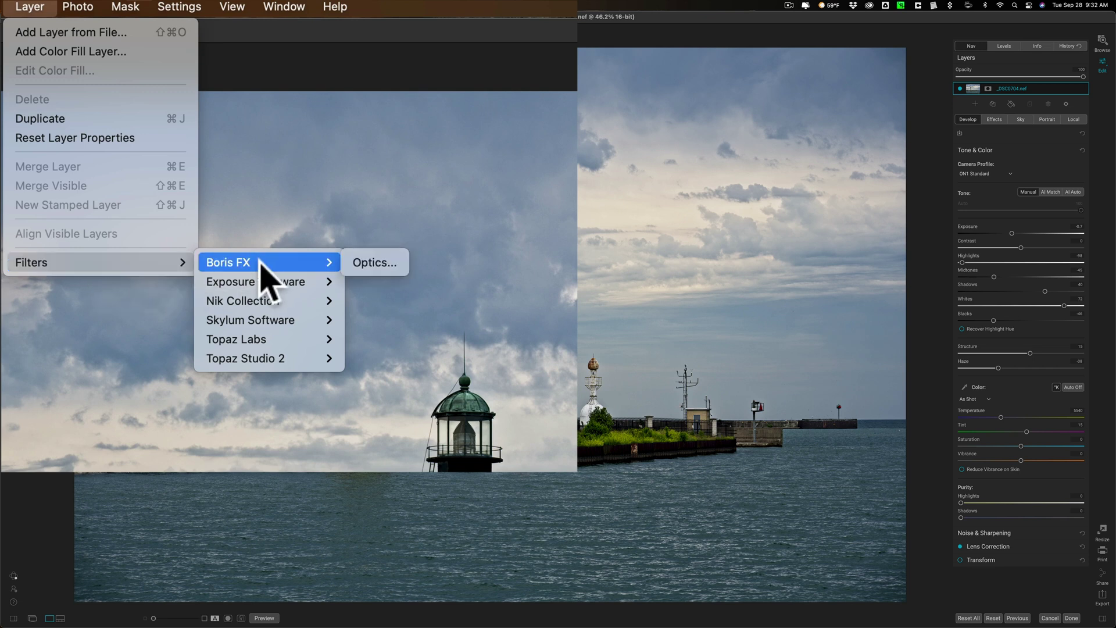
mouse_move(262, 282)
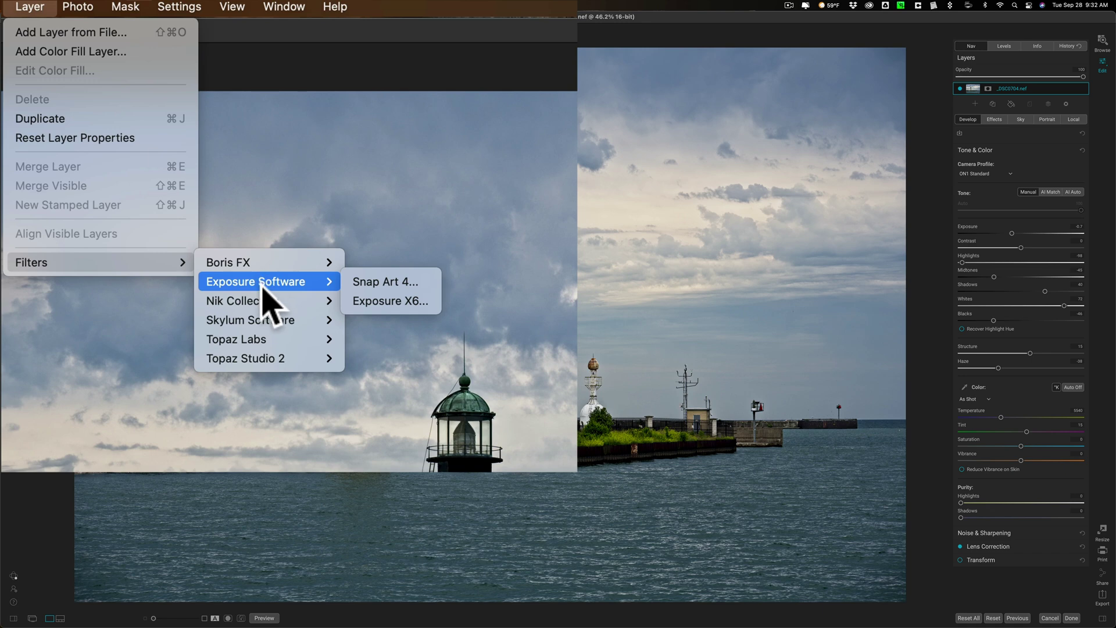
mouse_move(267, 314)
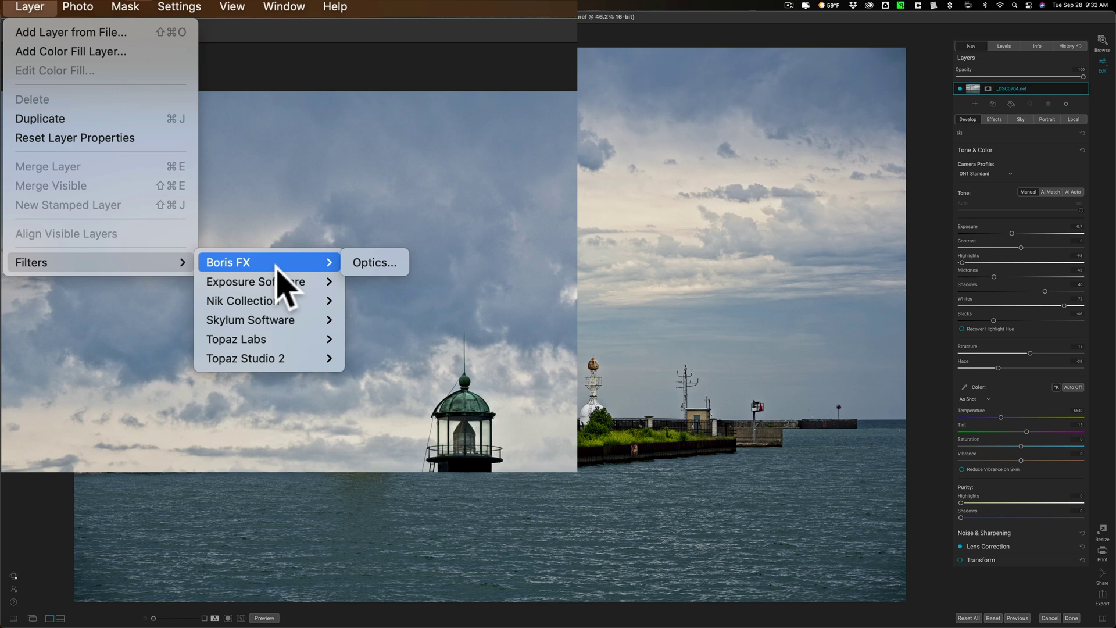
mouse_move(278, 296)
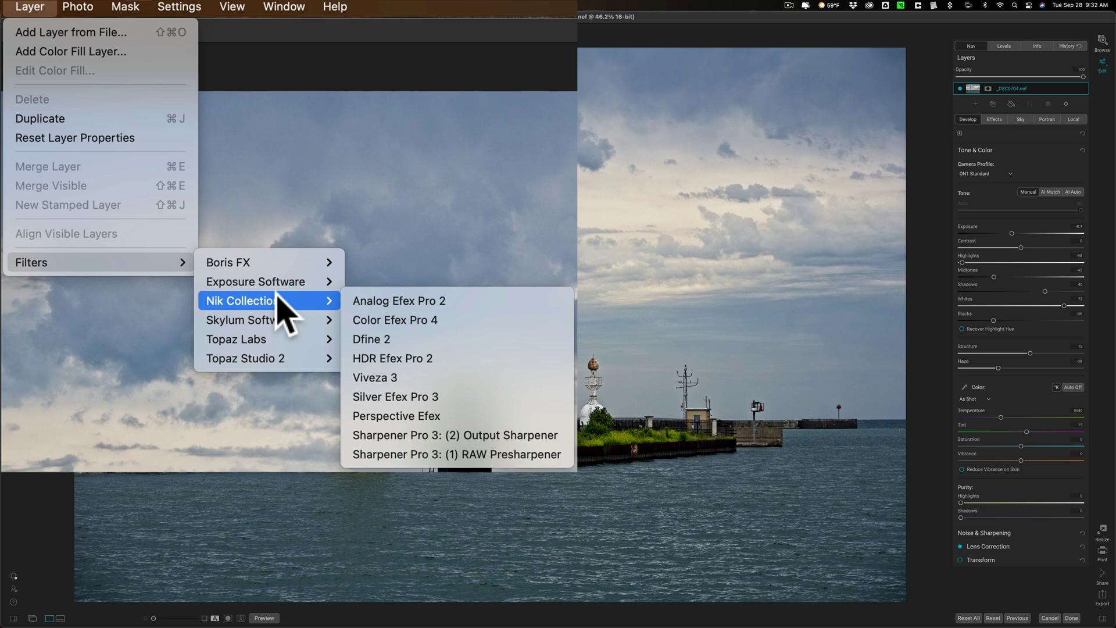
mouse_move(290, 256)
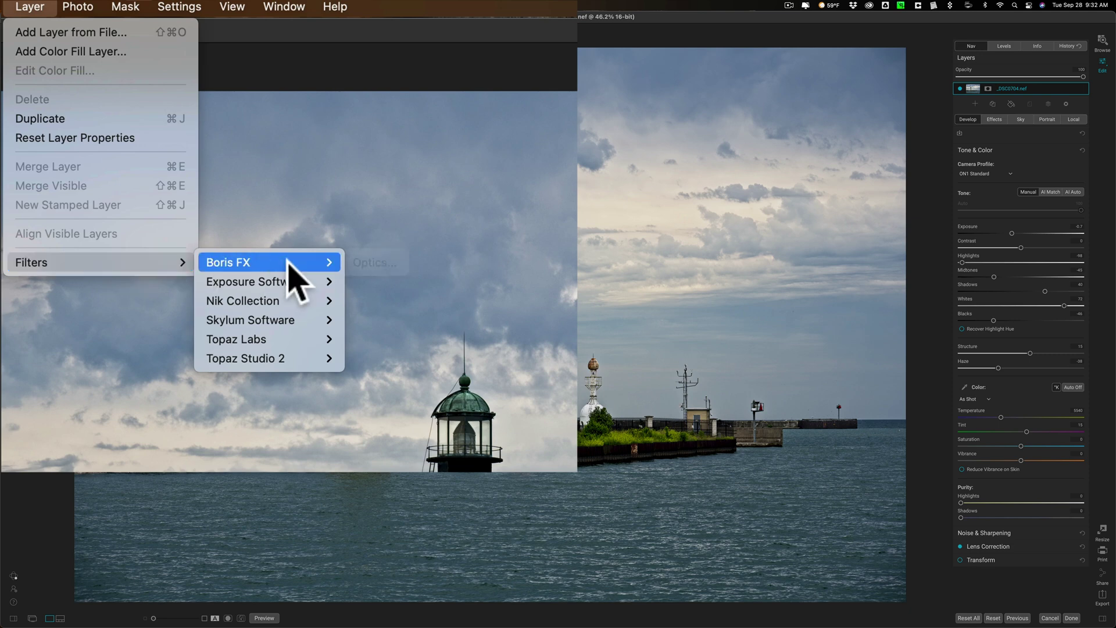
left_click(375, 262)
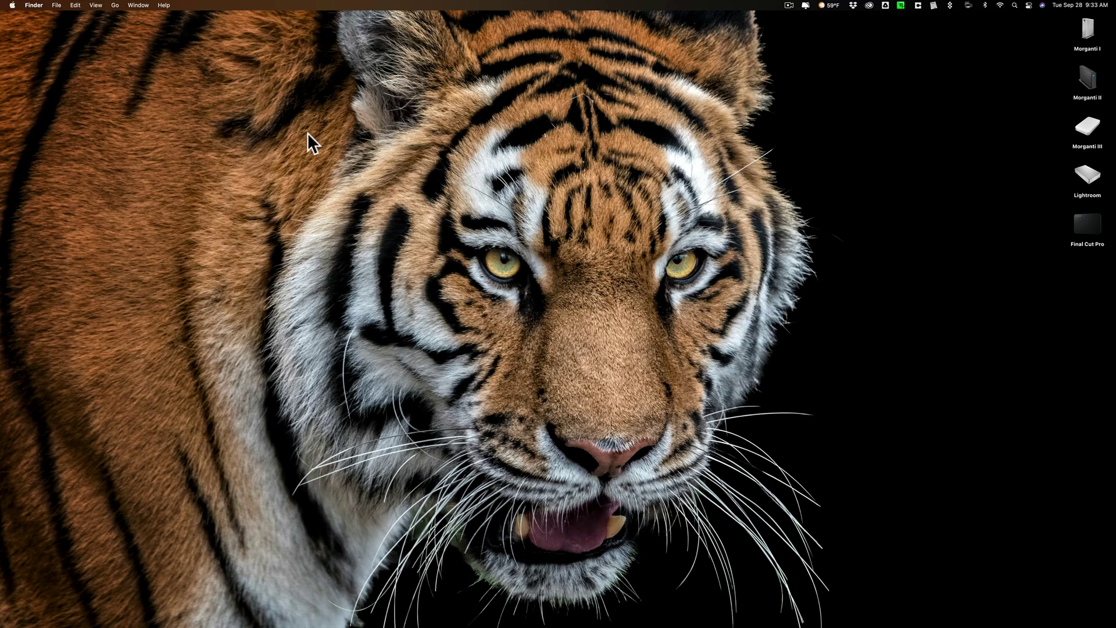
- Dismiss the system crash report, relaunch ON1 Photo RAW 2022 and cancel sending its problem report
mouse_move(675, 616)
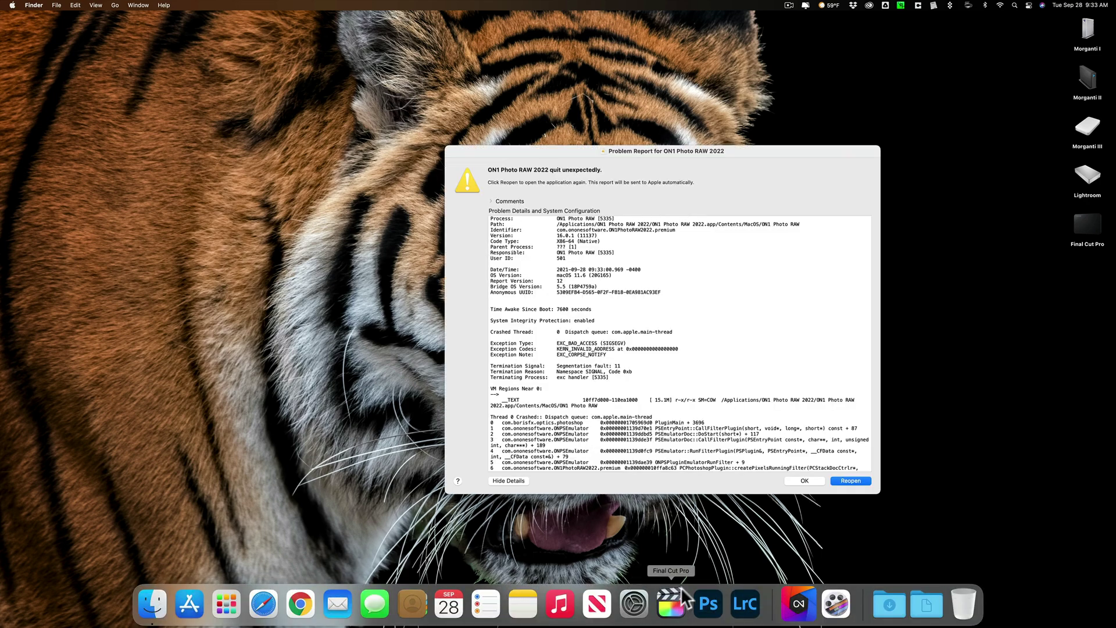
left_click(799, 481)
mouse_move(751, 619)
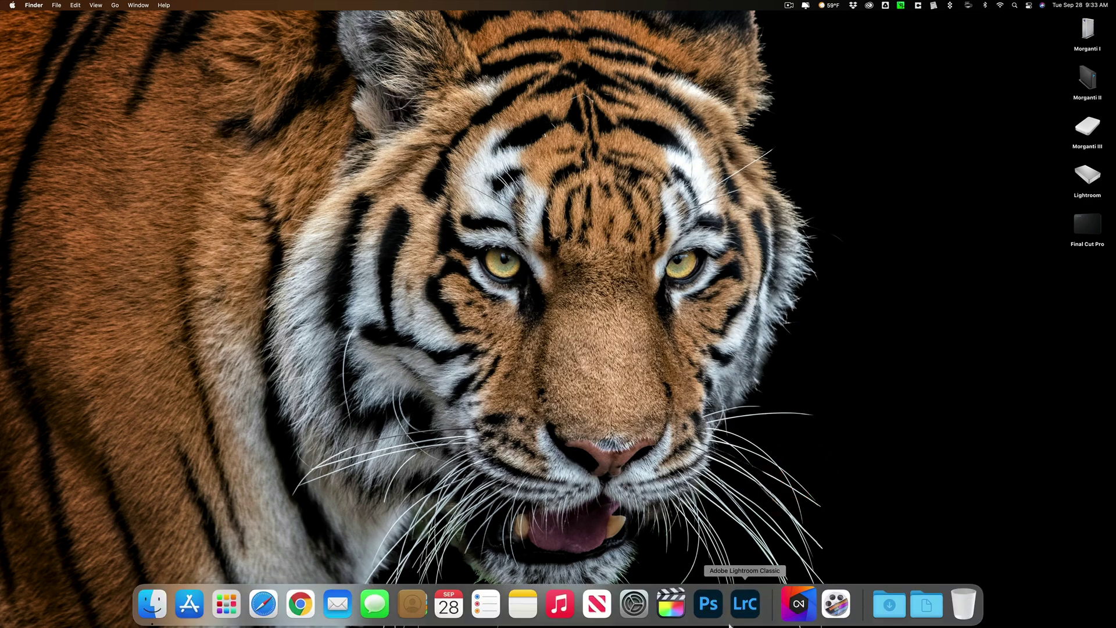
left_click(800, 609)
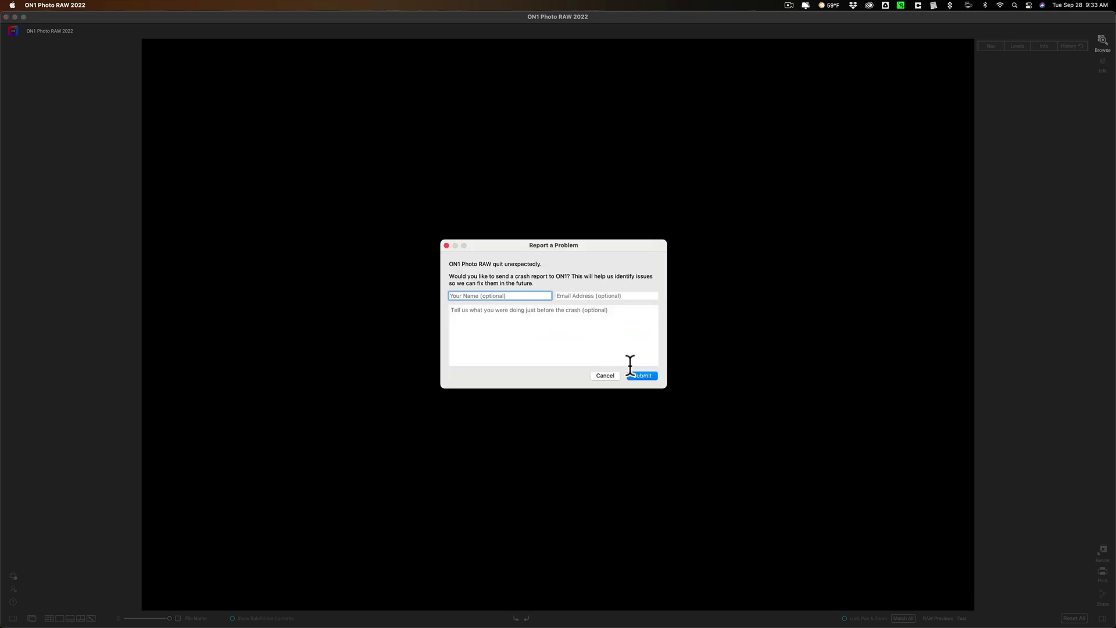
left_click(605, 375)
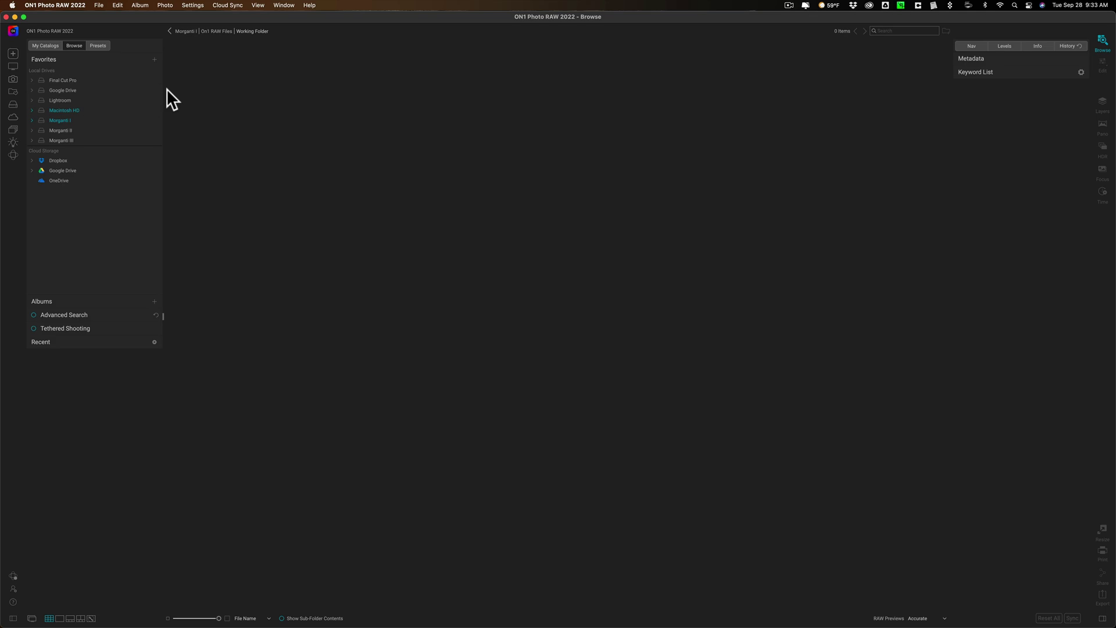
- Reopen the lighthouse photo _DSC0704.nef for editing and restore its backup editing session
left_click(325, 95)
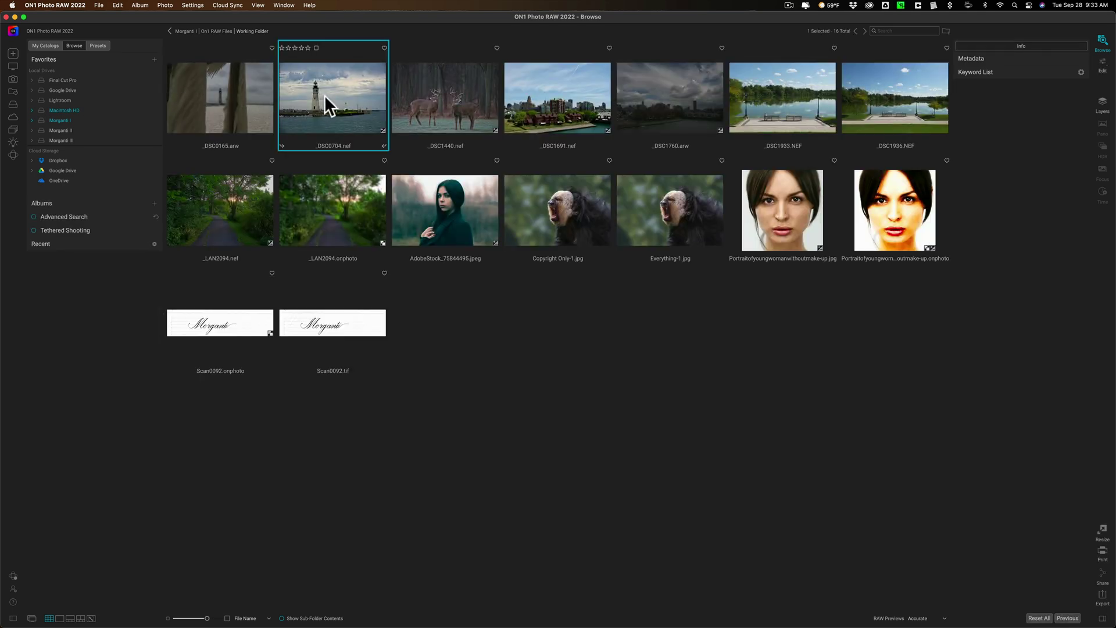
double_click(325, 96)
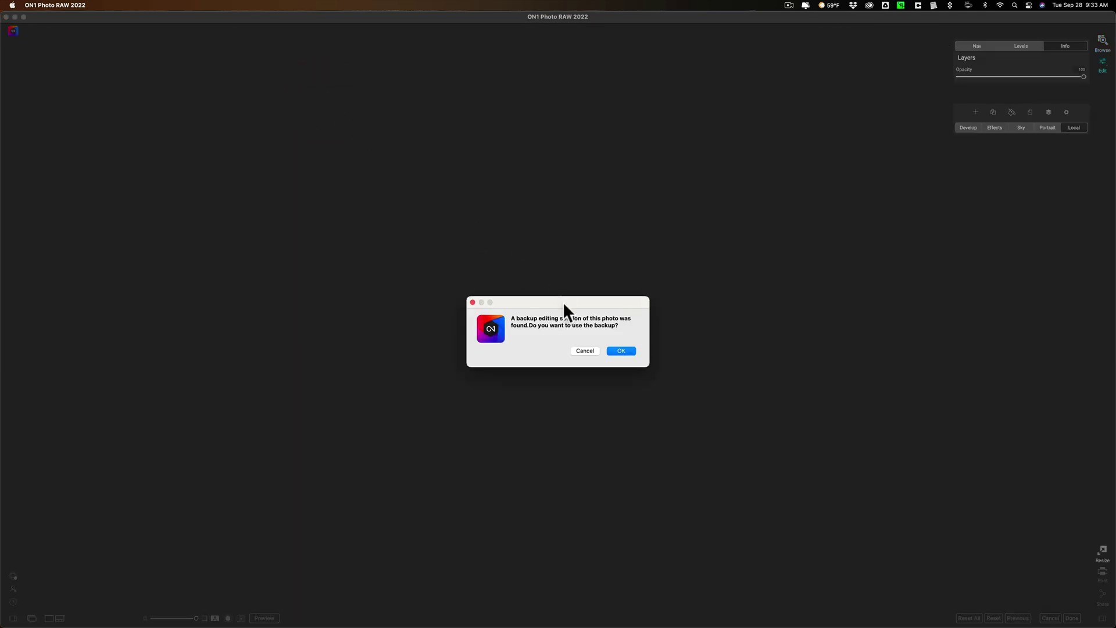
left_click(619, 351)
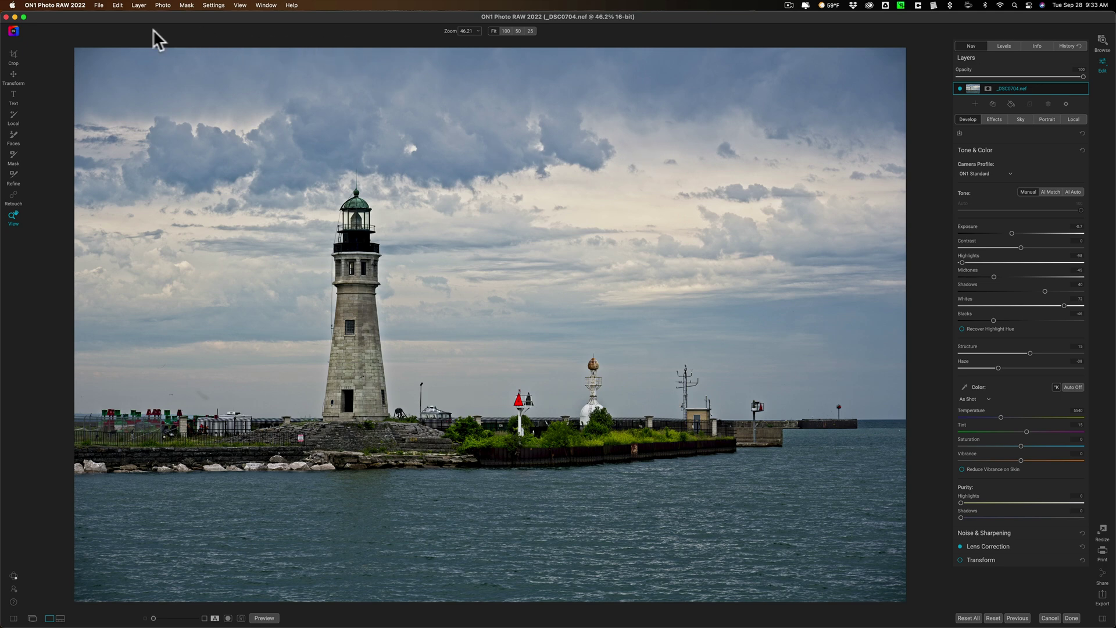
- Apply the Nik Collection's Color Efex Pro 4 filter with Graduated Fog to the lighthouse photo layer
left_click(138, 6)
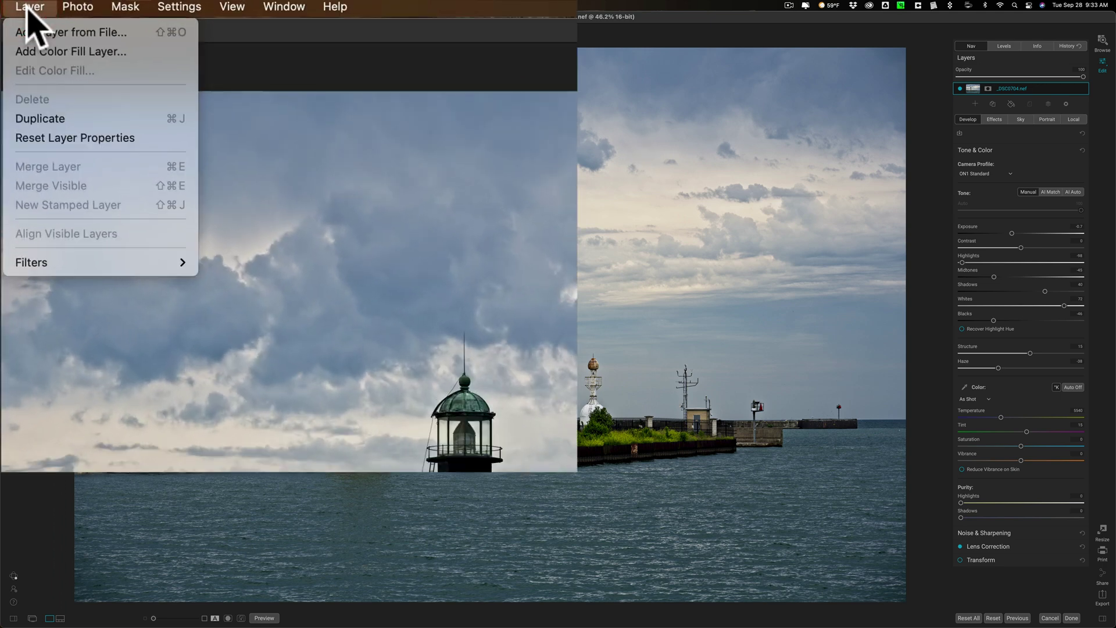
mouse_move(119, 268)
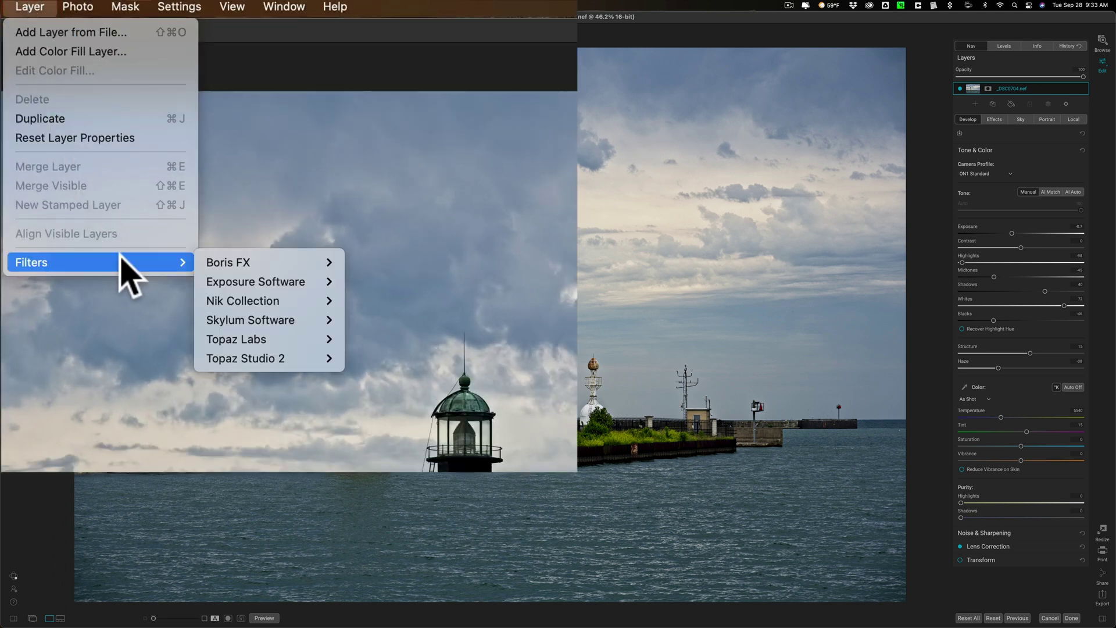
mouse_move(277, 283)
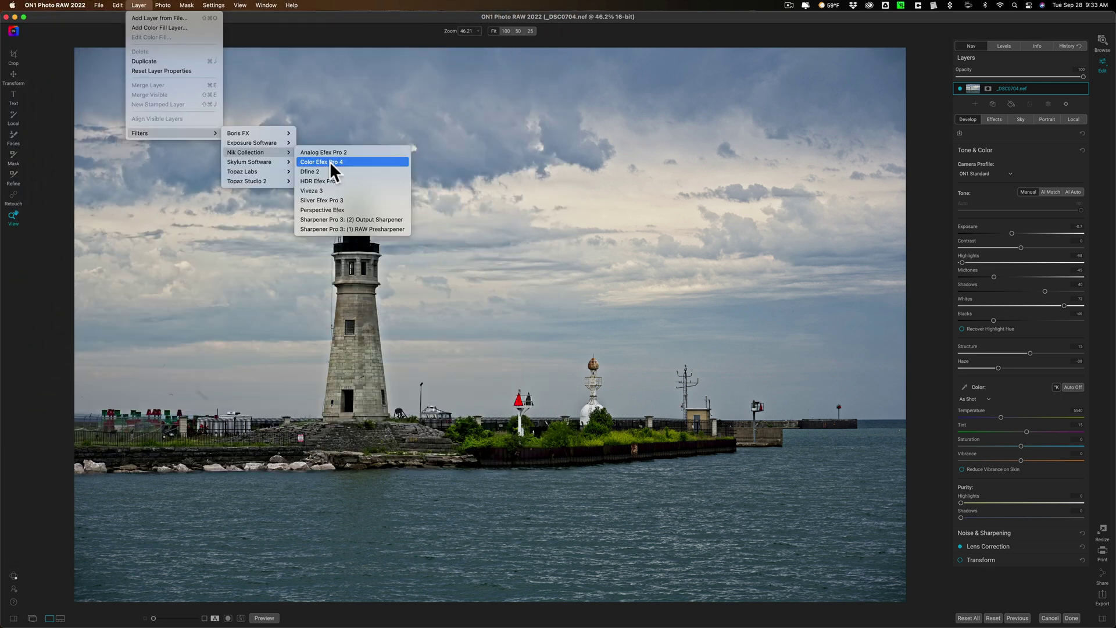
left_click(330, 161)
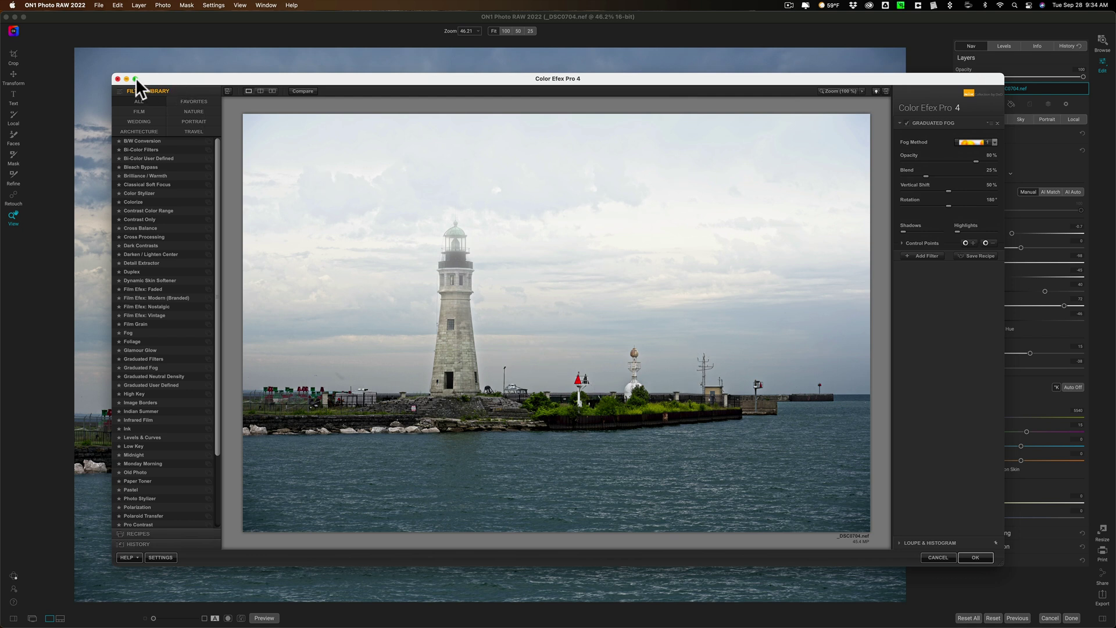
left_click(976, 558)
left_click(976, 557)
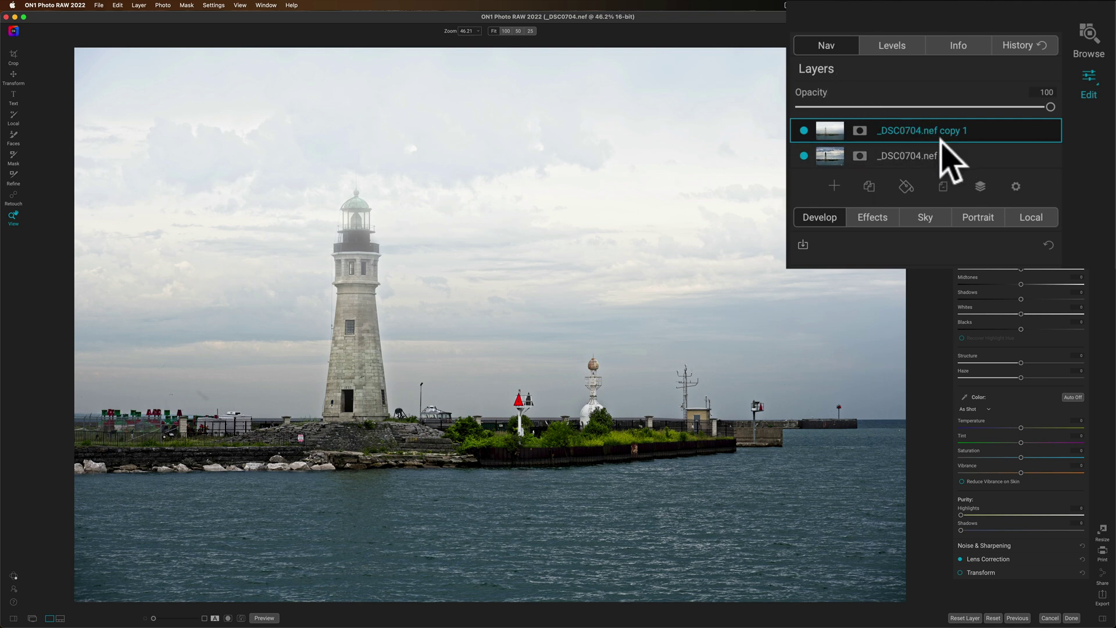
- Toggle the filtered layer's visibility off and on for comparison, and delete the layer _DSC0704.nef copy 1
left_click(804, 130)
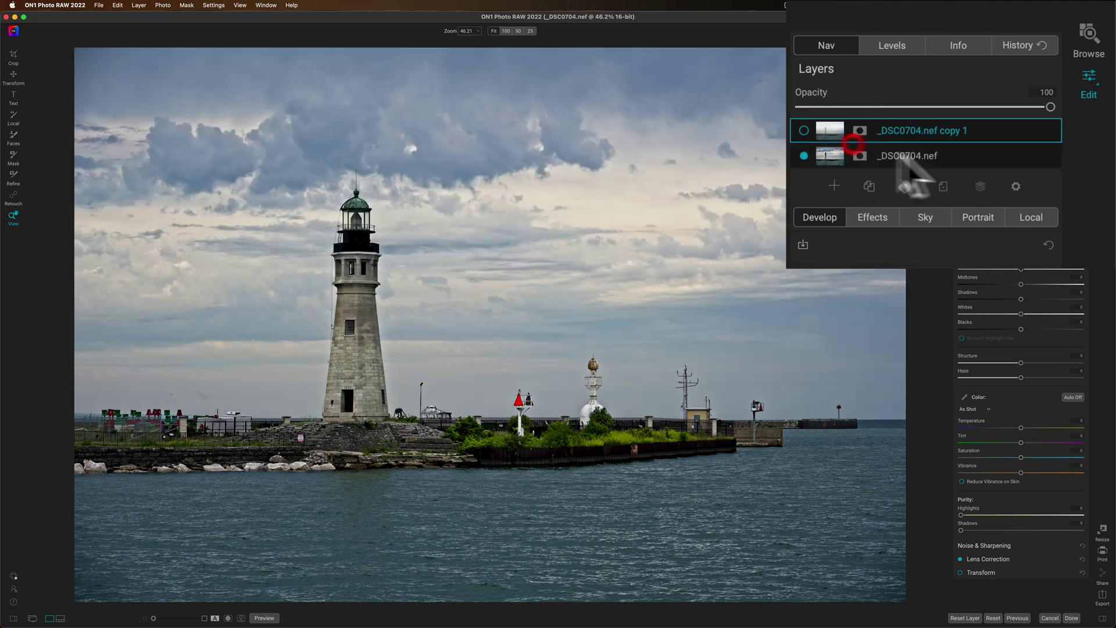
left_click(804, 130)
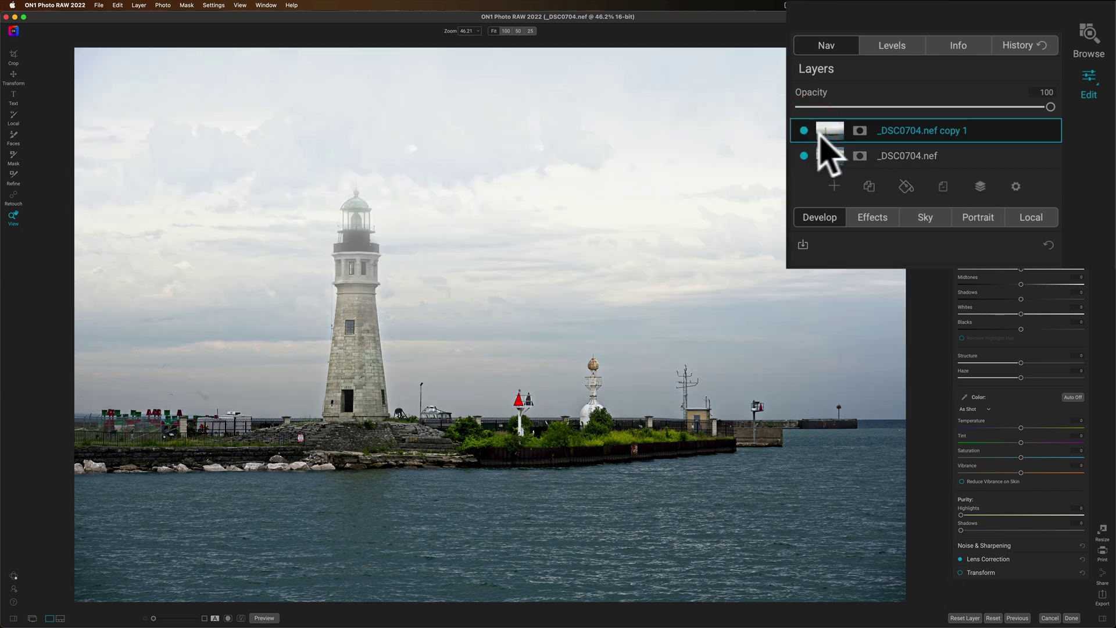
right_click(987, 126)
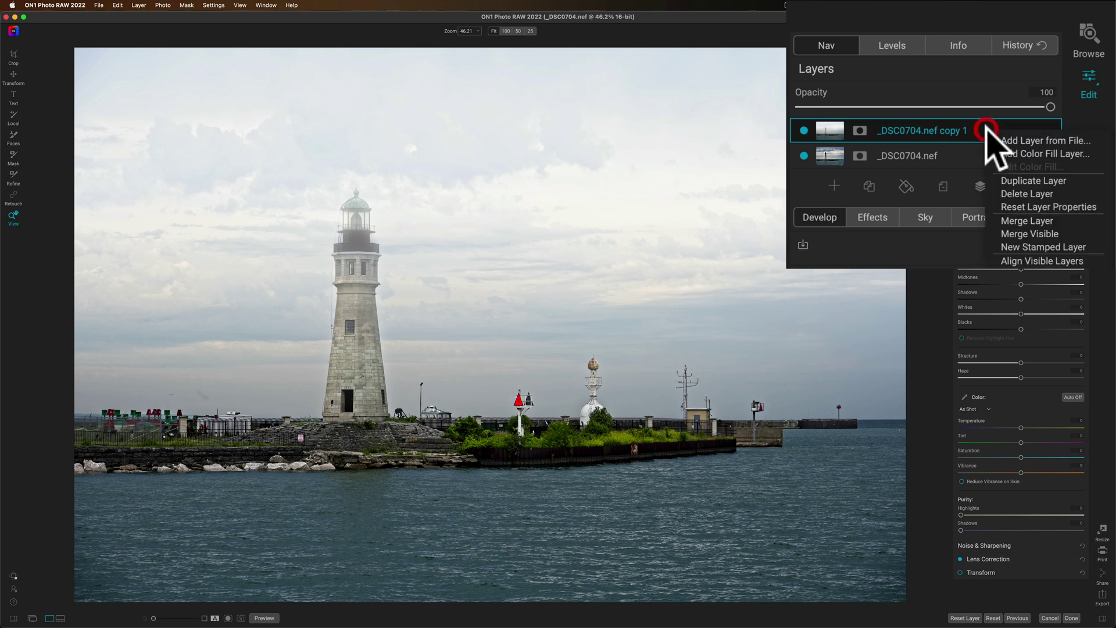
left_click(1006, 195)
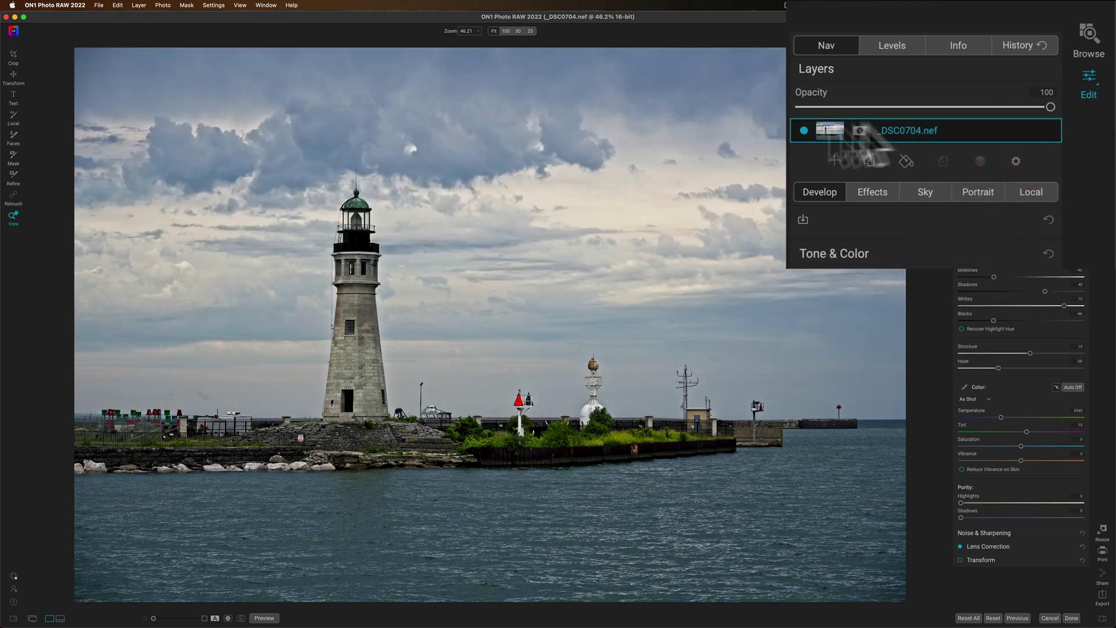
- Open the lighthouse photo layer in the Nik Collection's Viveza 3 filter
left_click(140, 6)
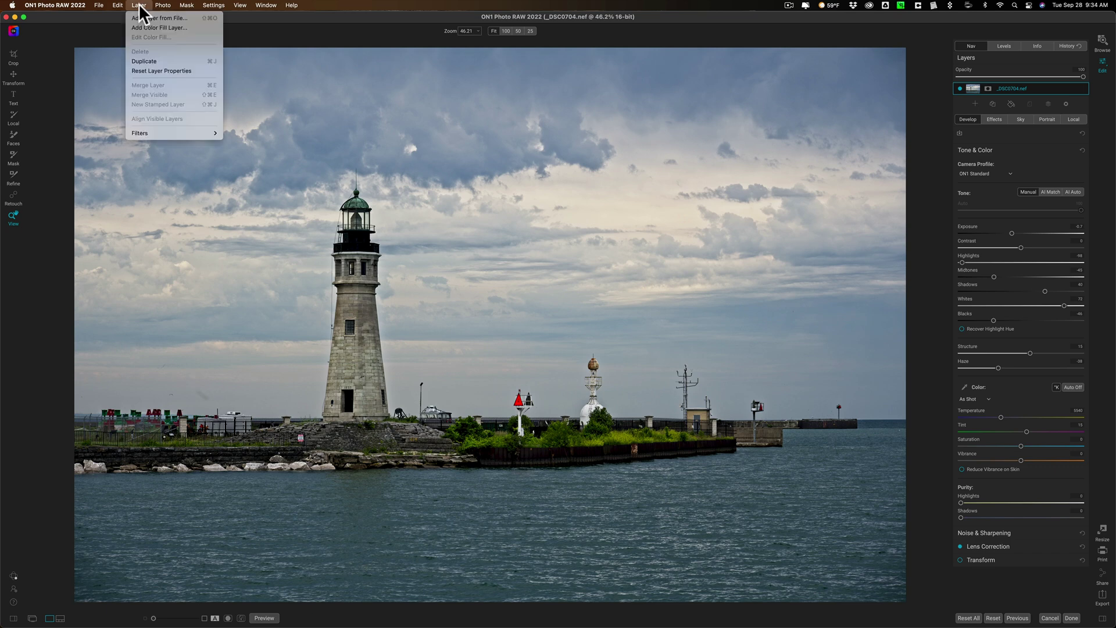
mouse_move(195, 134)
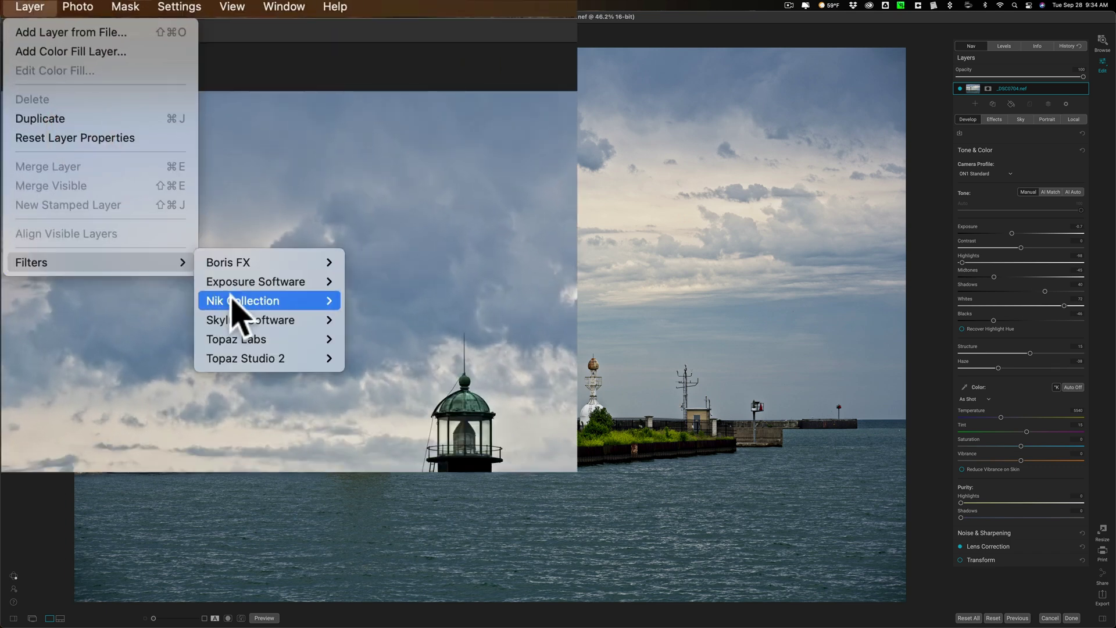
mouse_move(233, 302)
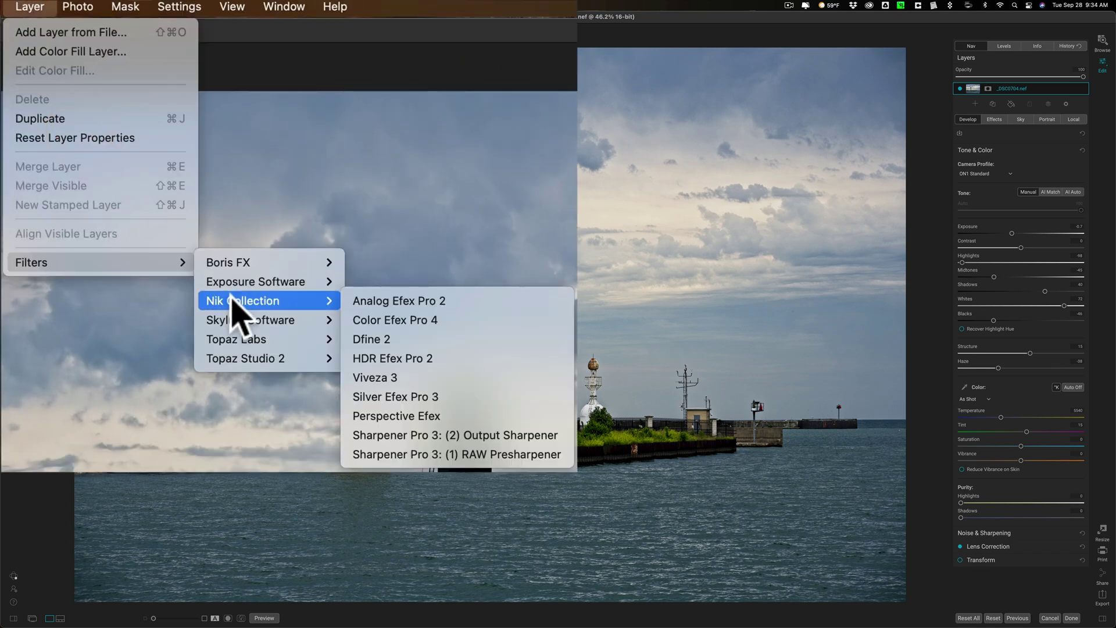
left_click(407, 377)
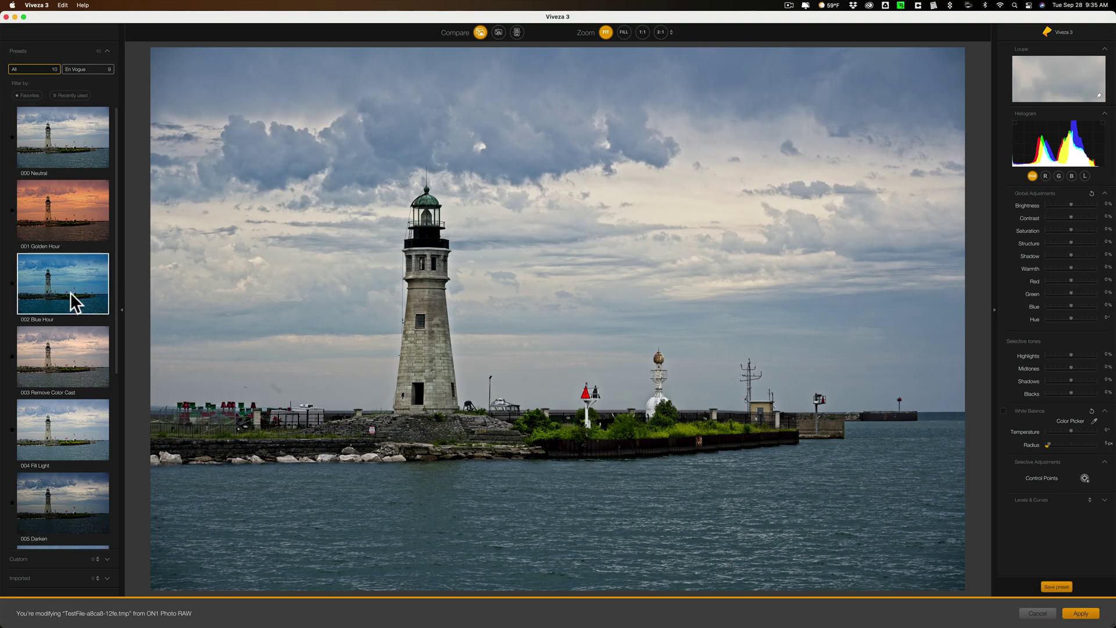
- Load the 006 Tonal Adjustment preset, replacing the current parameters, and apply the Viveza 3 result to the photo
scroll(71, 291, "down", 5)
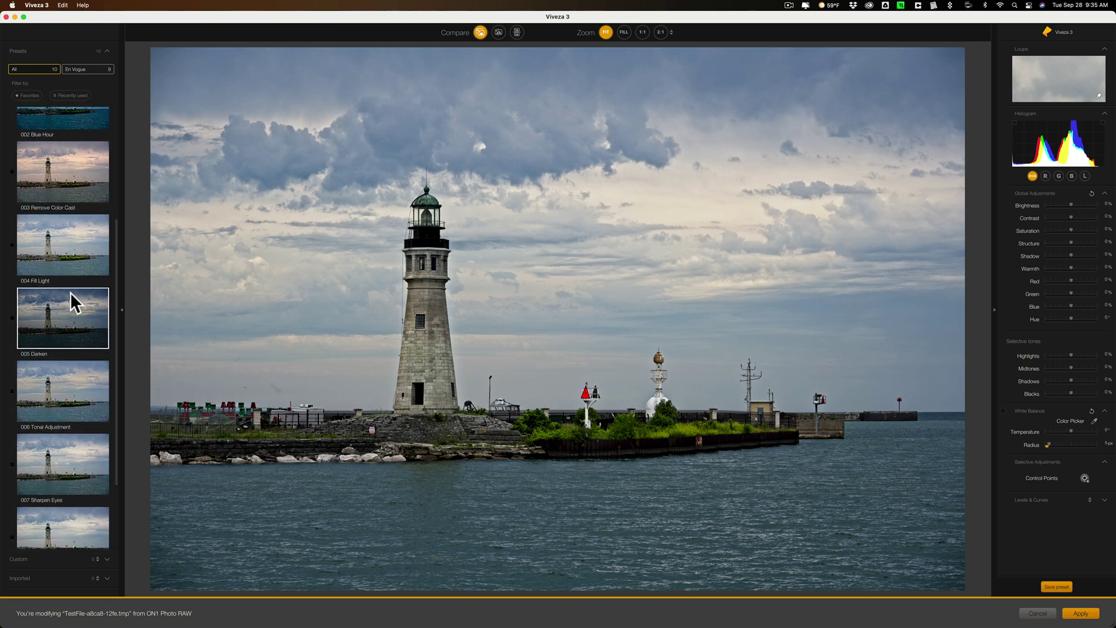
left_click(69, 399)
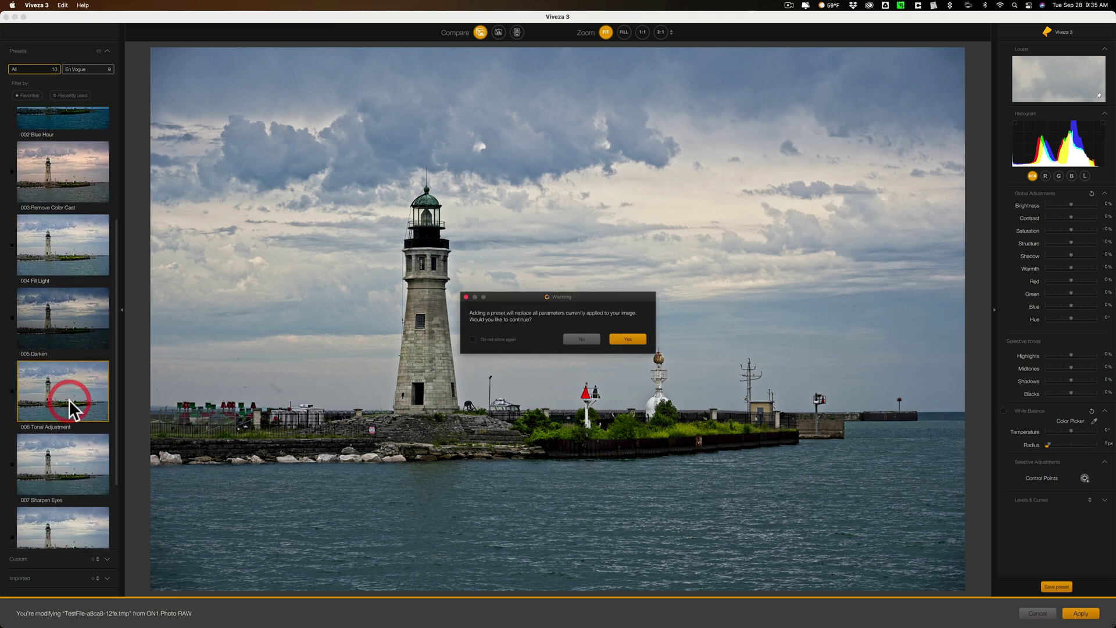
left_click(624, 339)
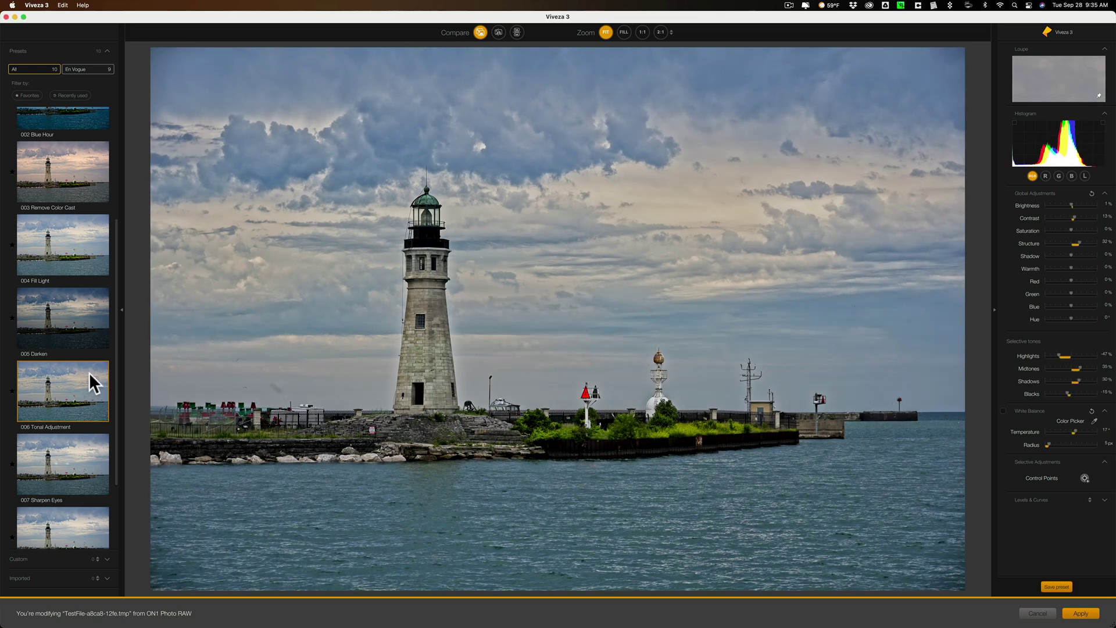
scroll(88, 372, "down", 3)
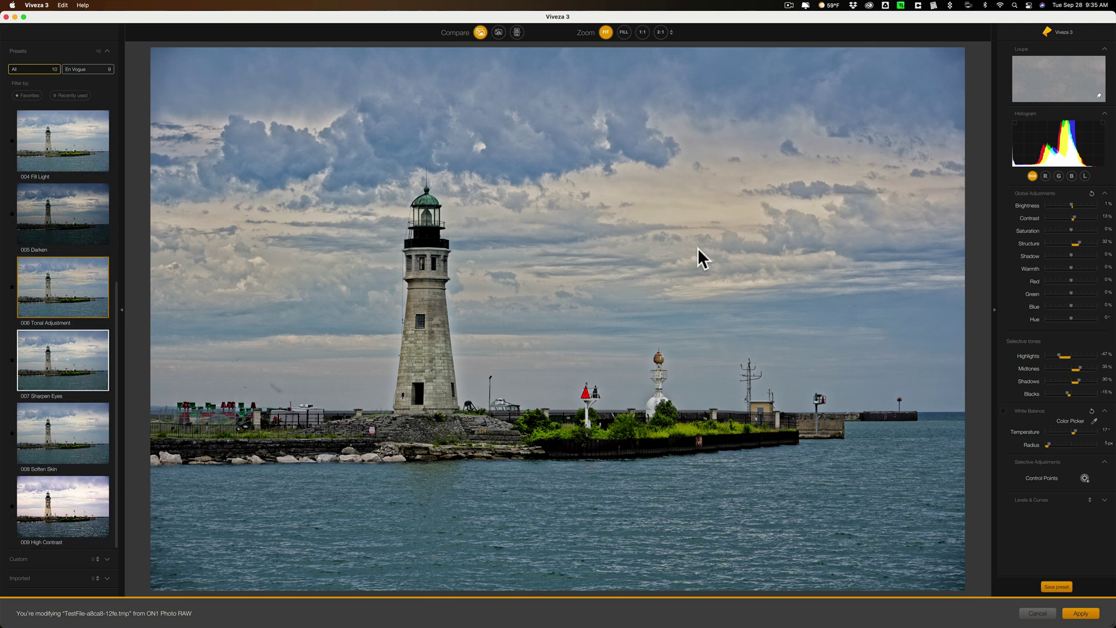
left_click(1082, 615)
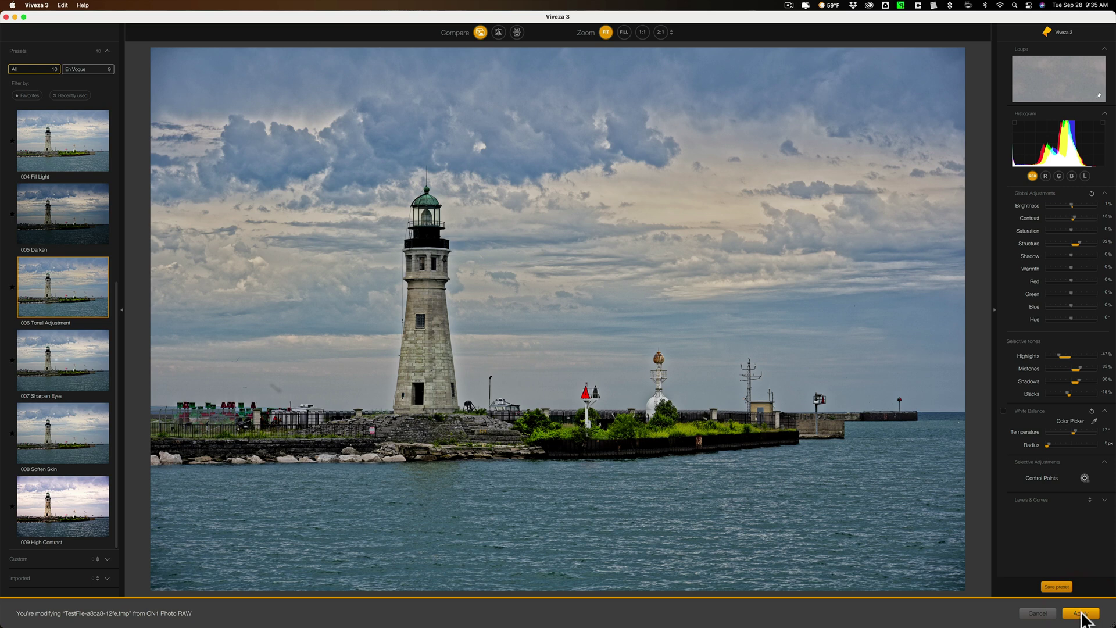
left_click(1082, 614)
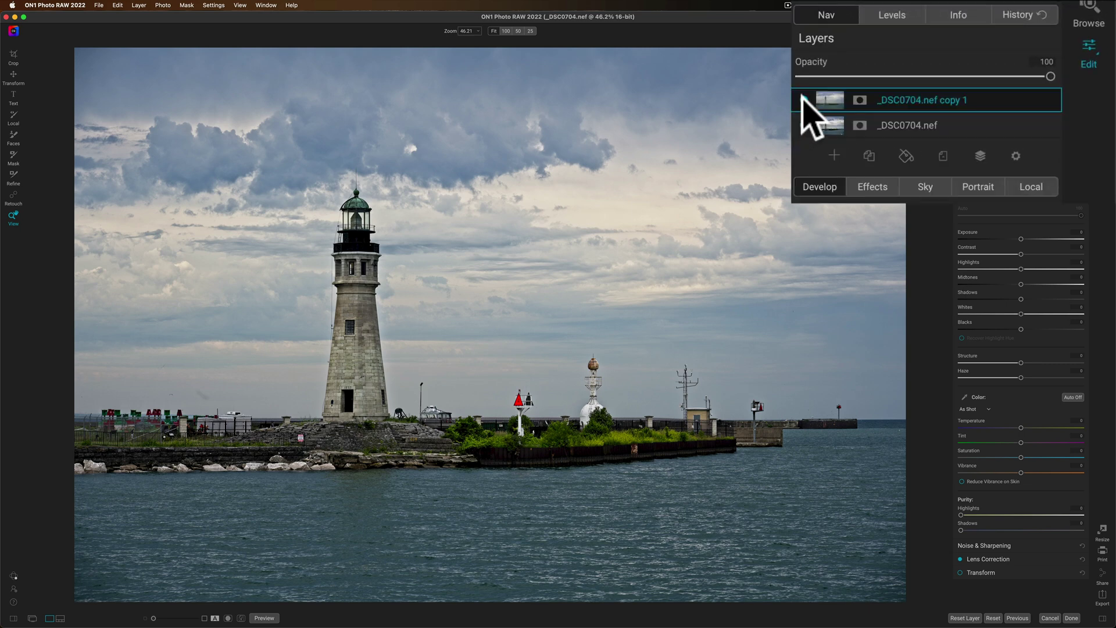
- Toggle the visibility of layer _DSC0704.nef copy 1 repeatedly to compare it with the original
left_click(804, 100)
left_click(804, 100)
left_click(804, 100)
left_click(804, 100)
left_click(805, 100)
left_click(805, 100)
left_click(804, 100)
left_click(804, 99)
- Delete the Viveza 3 result layer _DSC0704.nef copy 1
left_click(898, 109)
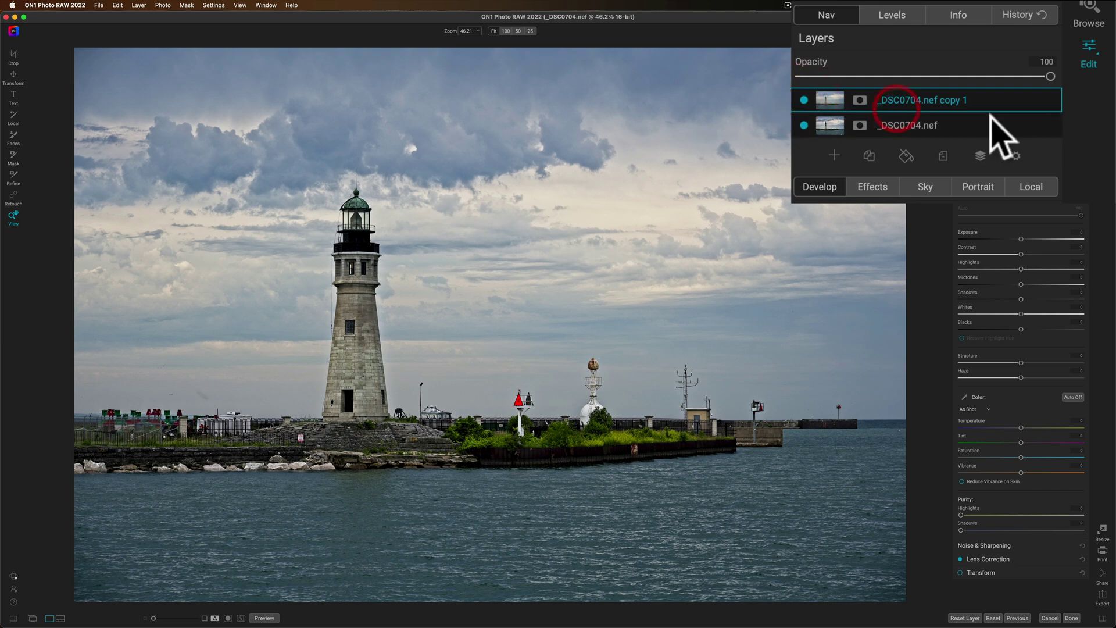
right_click(994, 100)
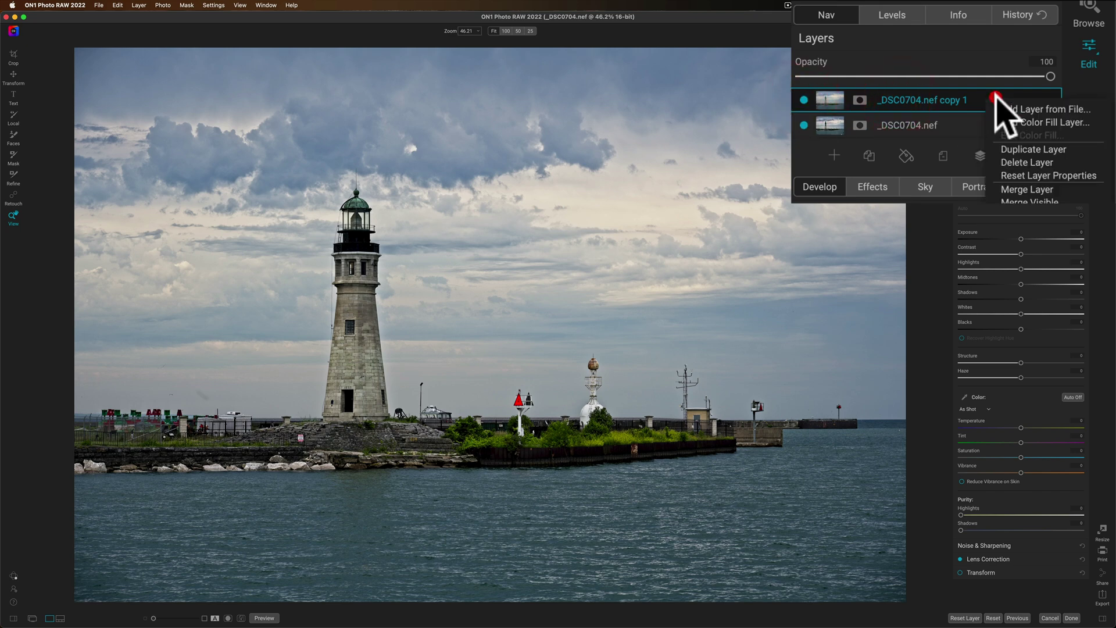
left_click(1022, 167)
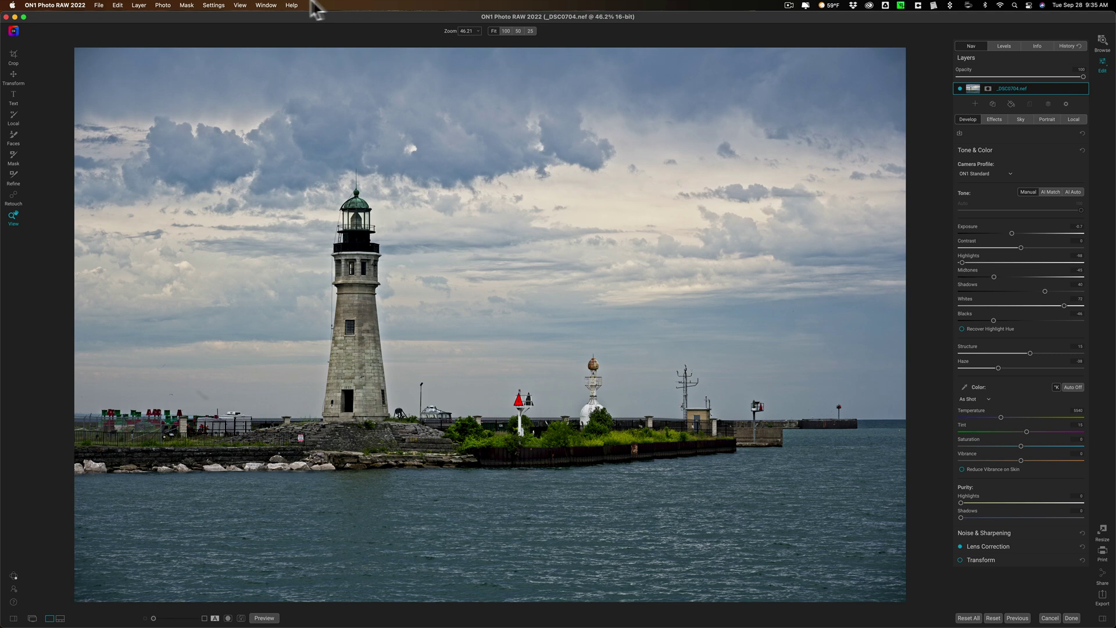
- Open the lighthouse photo layer in the Nik Collection's Silver Efex Pro 3 filter
left_click(139, 5)
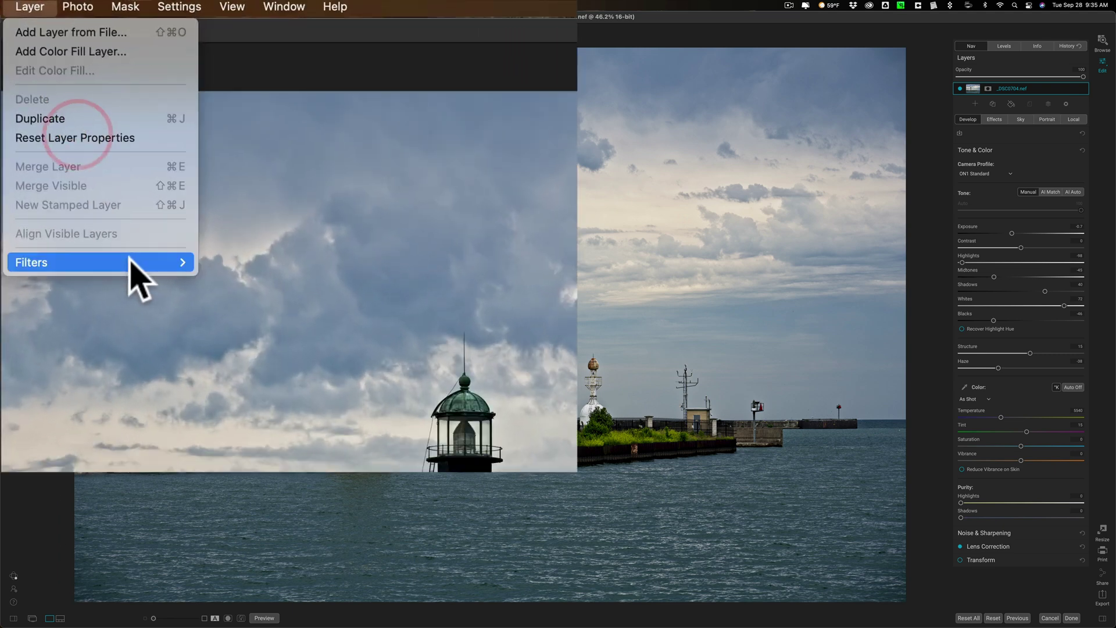
mouse_move(125, 262)
mouse_move(266, 294)
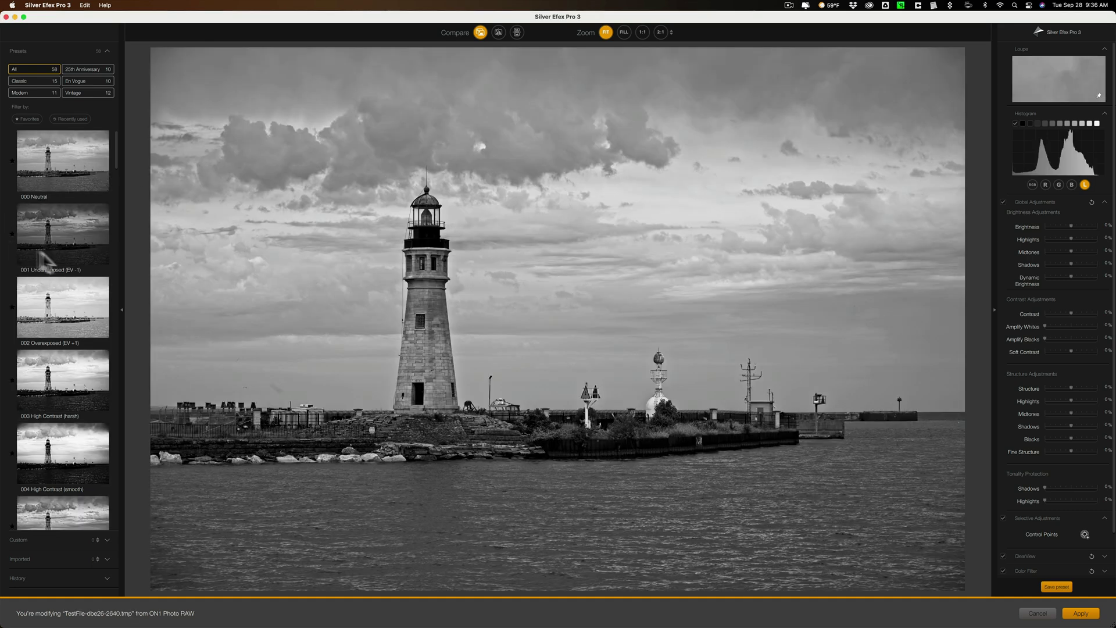
- Load the 011 Push Process (N +1.0) black-and-white preset and apply the Silver Efex Pro 3 result to the photo
scroll(92, 258, "down", 4)
scroll(85, 285, "down", 8)
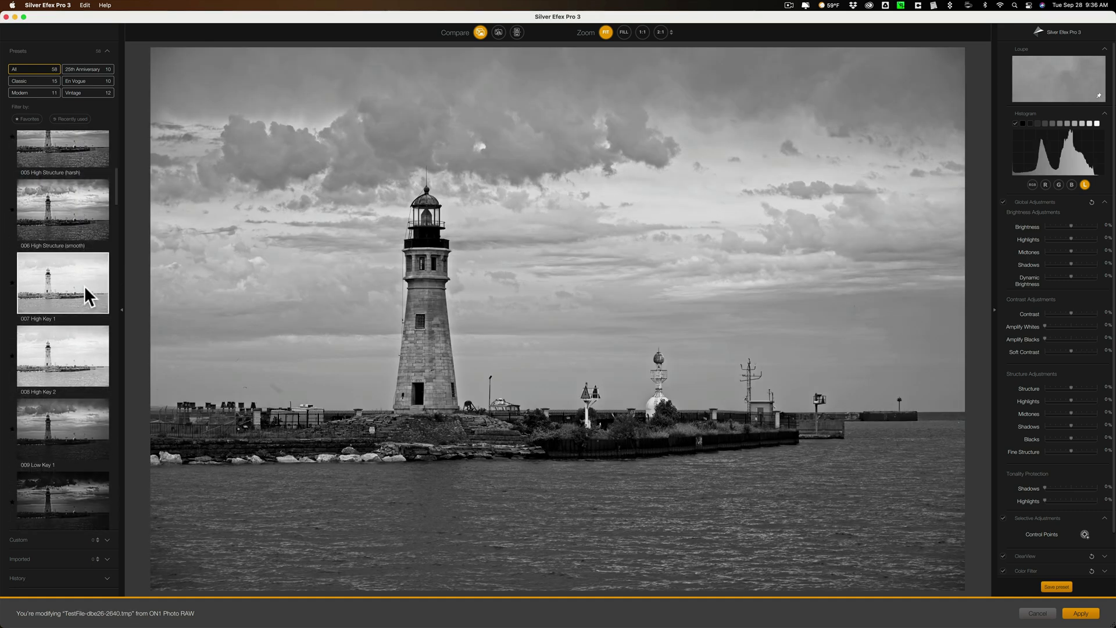
left_click(85, 285)
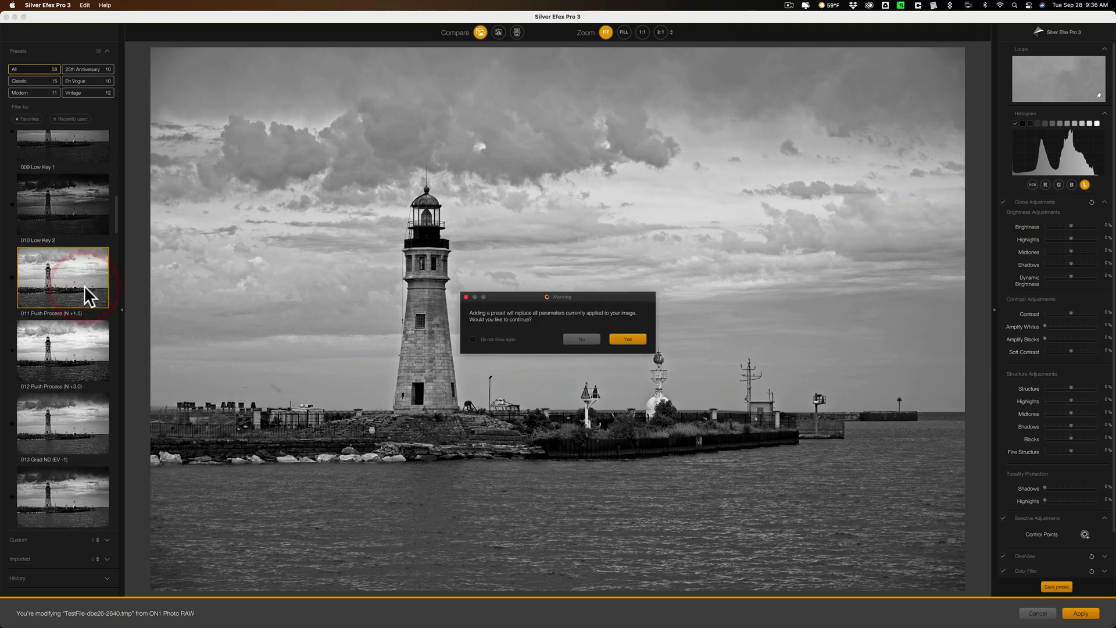
left_click(627, 341)
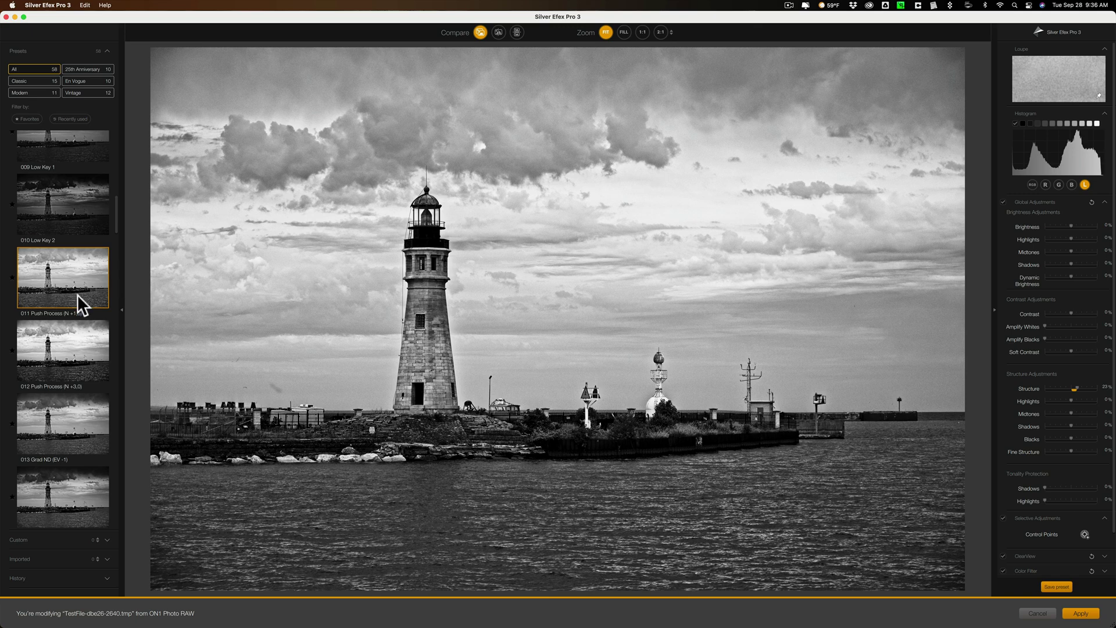
scroll(78, 294, "down", 4)
scroll(79, 314, "down", 2)
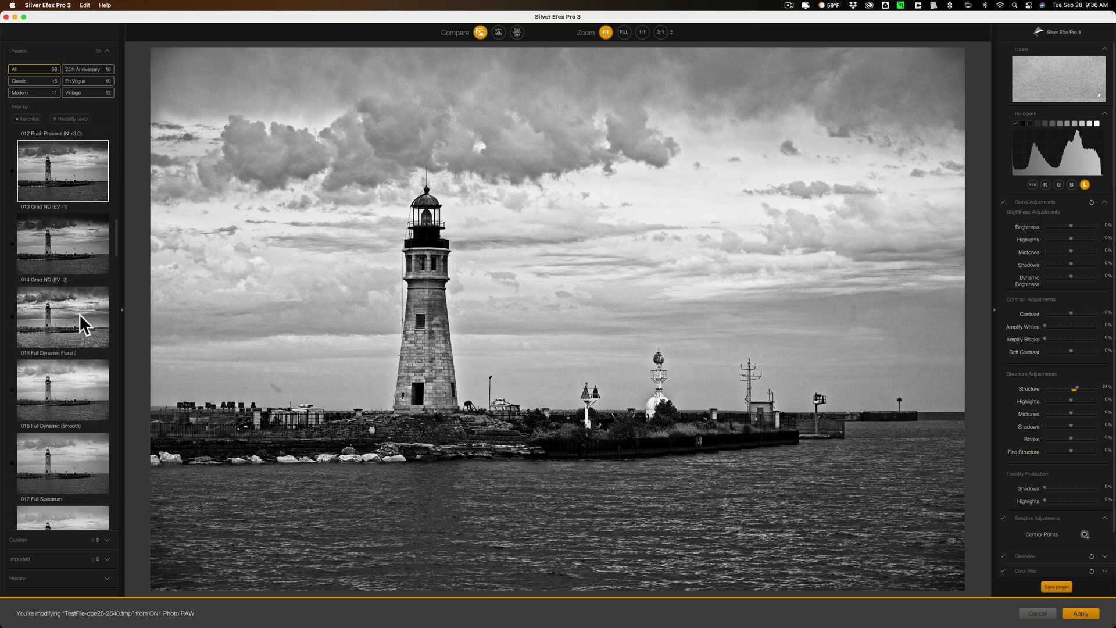
left_click(68, 385)
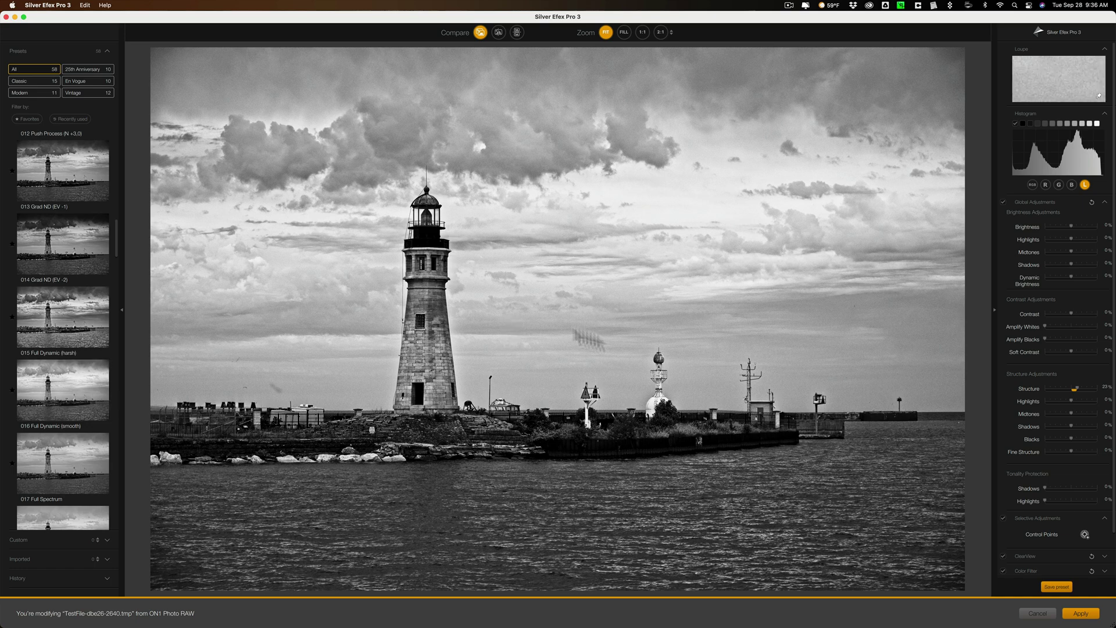
left_click(1080, 615)
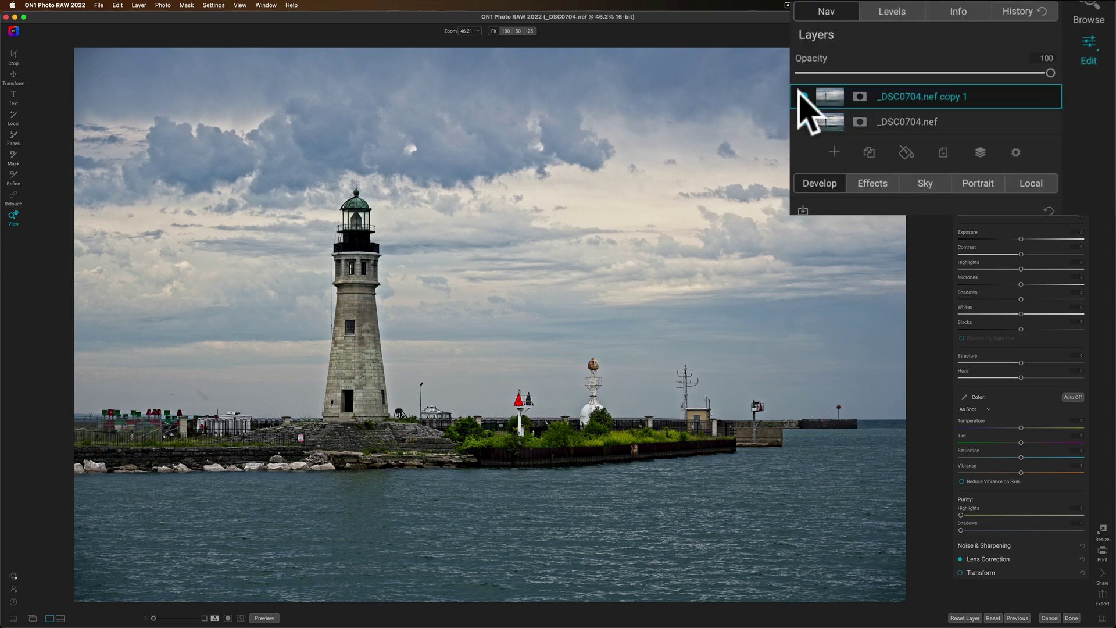
- Toggle the Silver Efex Pro 3 result layer's visibility for comparison, and delete the layer _DSC0704.nef copy 1
left_click(802, 96)
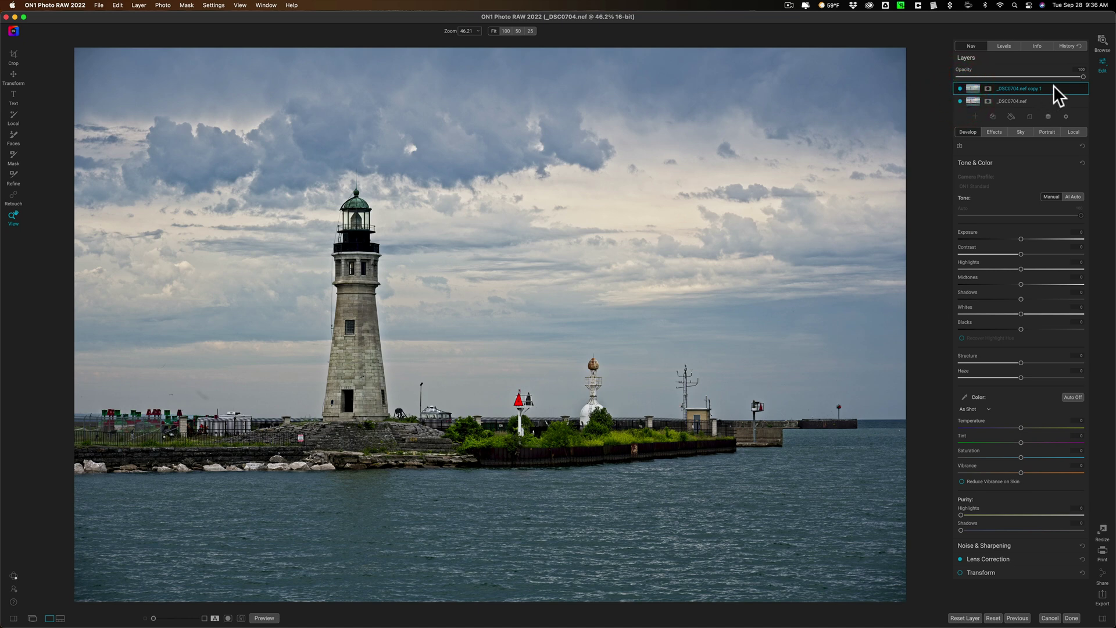
right_click(1054, 86)
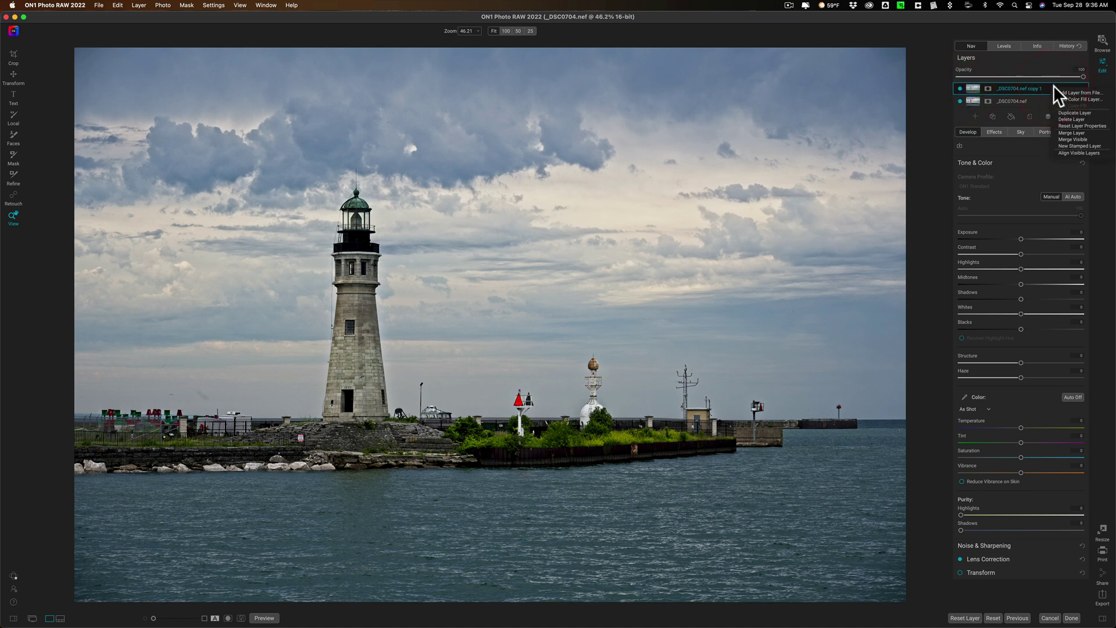
left_click(1062, 119)
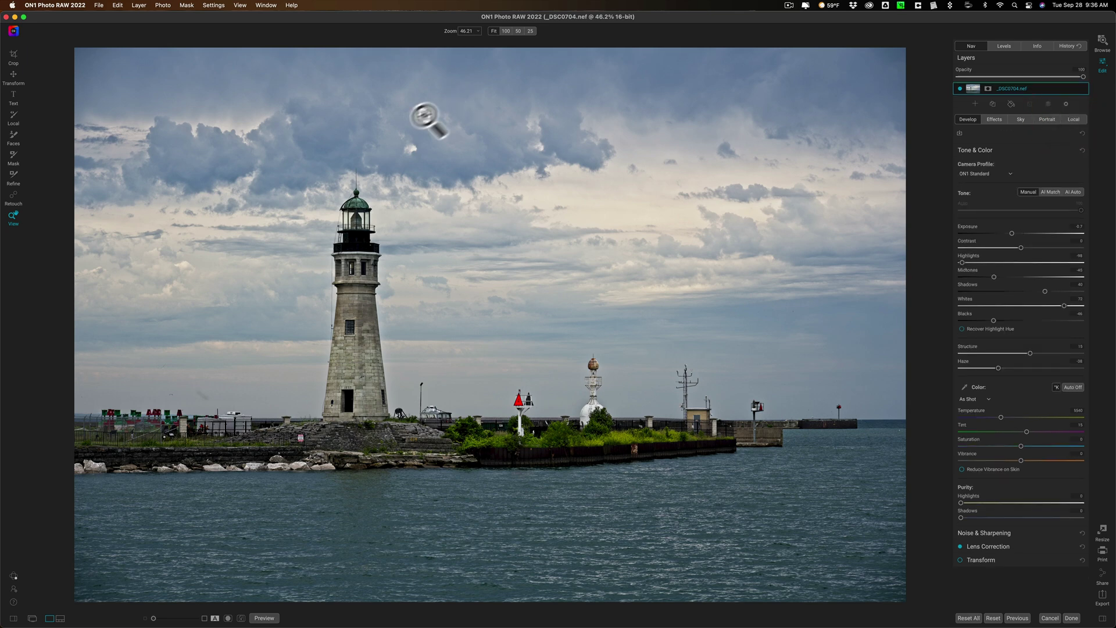
- Open the lighthouse photo layer in Skylum Software's Luminar 4 filter
left_click(138, 5)
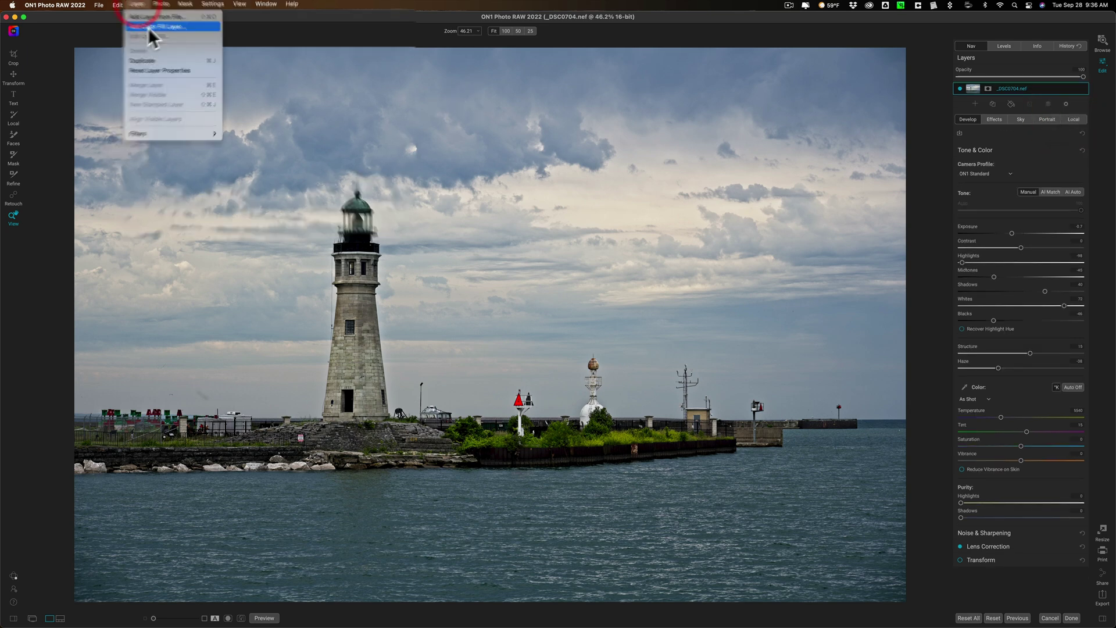
mouse_move(113, 263)
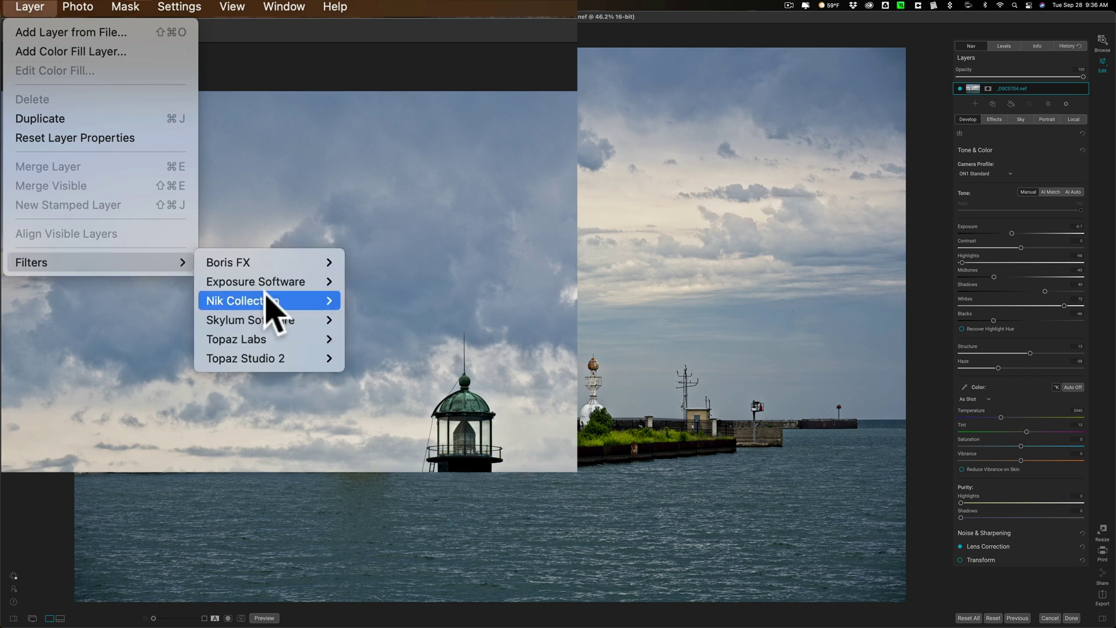
mouse_move(264, 320)
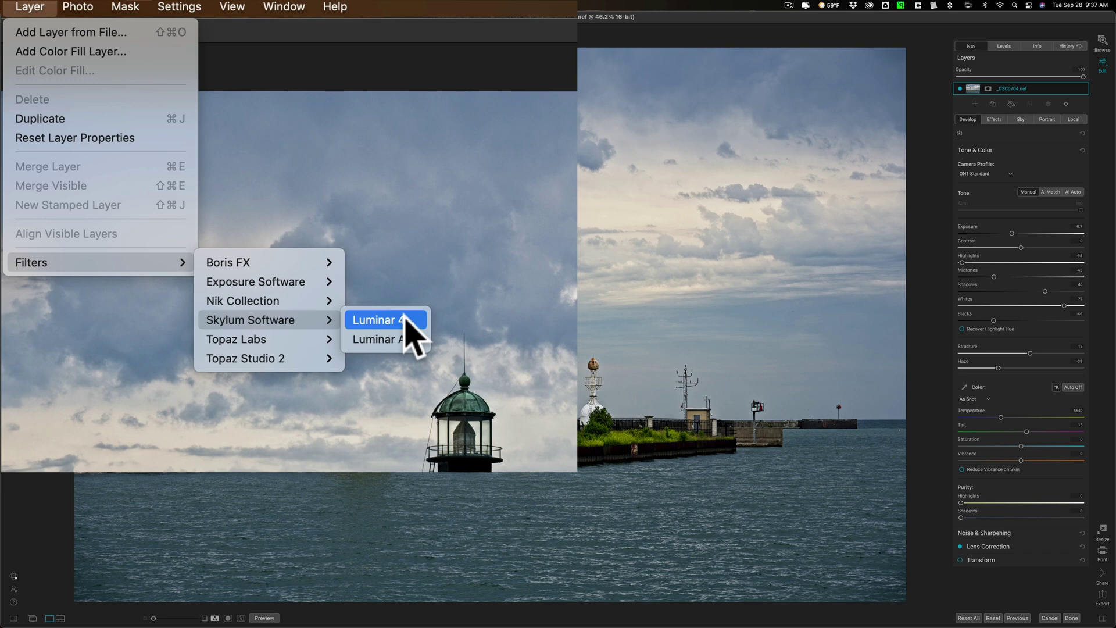
left_click(376, 233)
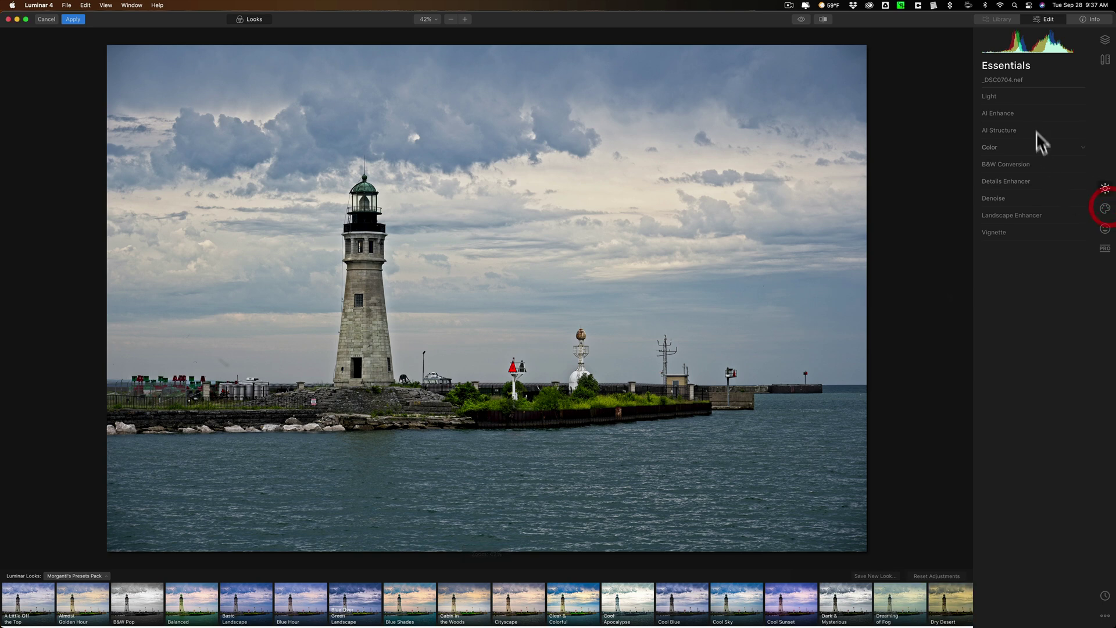
- Replace the sky with Storm Chasing 4 using AI Sky Replacement, apply the result and switch back to ON1 Photo RAW 2022
left_click(1105, 208)
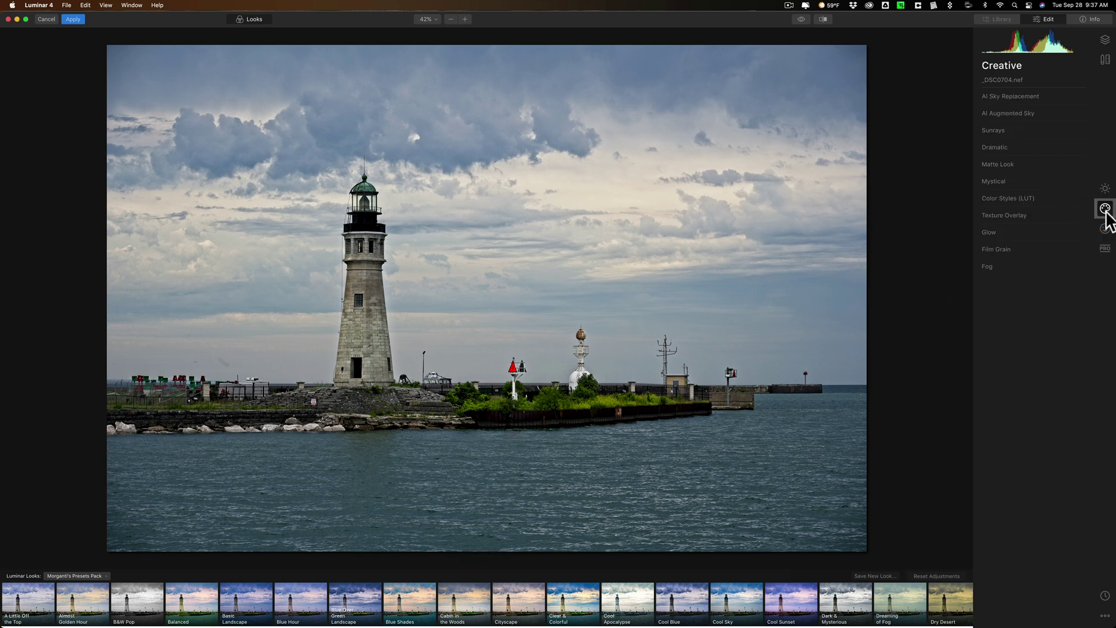
left_click(1011, 95)
left_click(1025, 109)
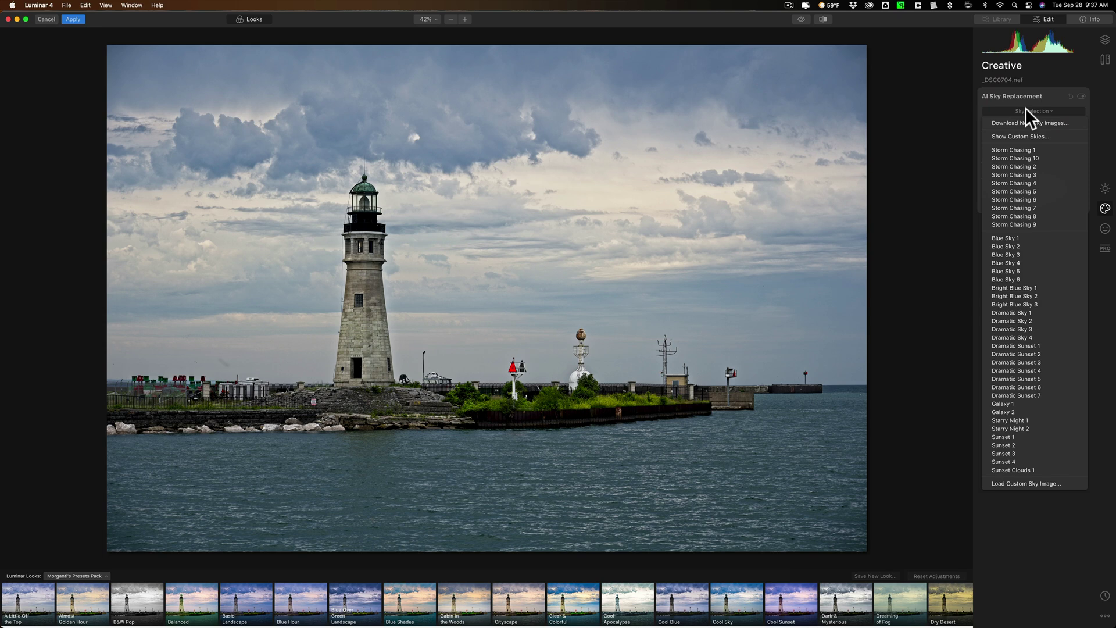
left_click(1023, 182)
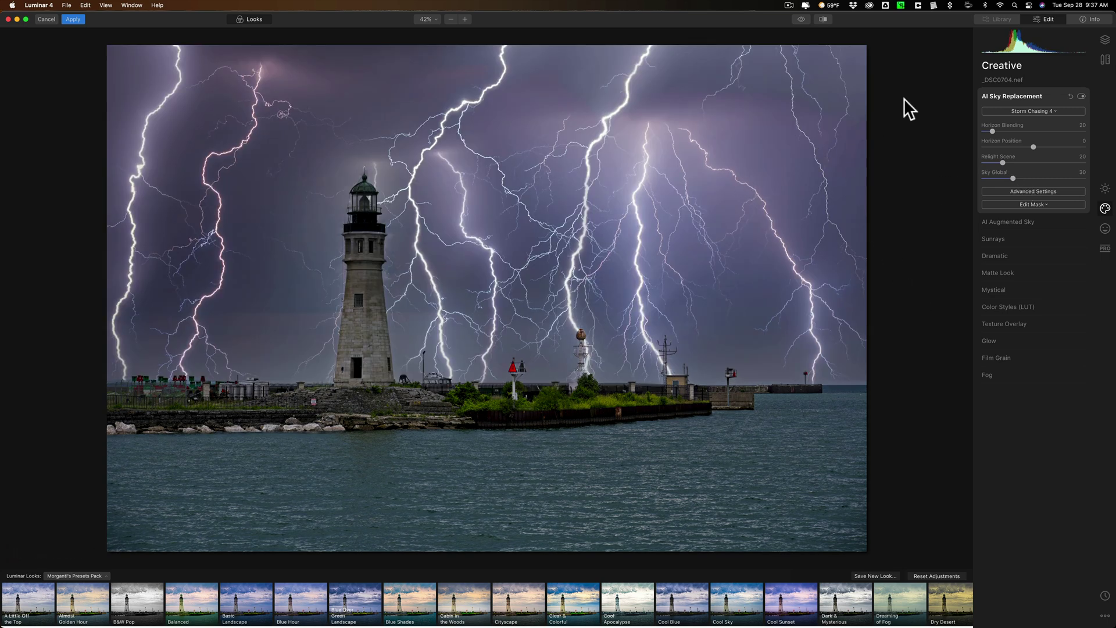
left_click(73, 21)
key("super+Tab")
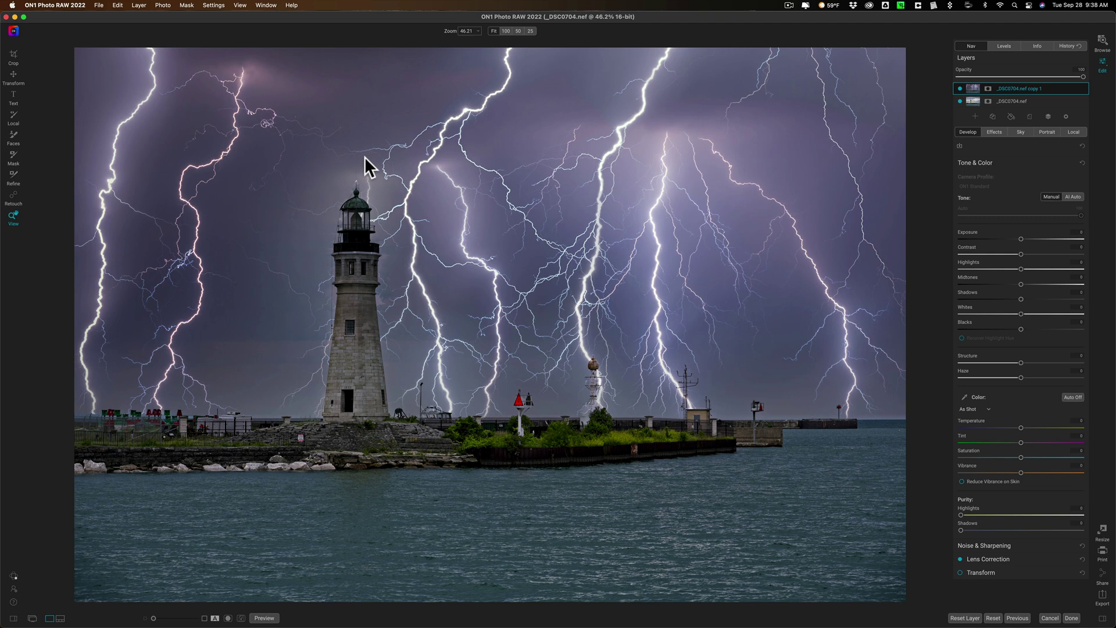
- Delete the replaced-sky layer _DSC0704.nef copy 1
right_click(1052, 86)
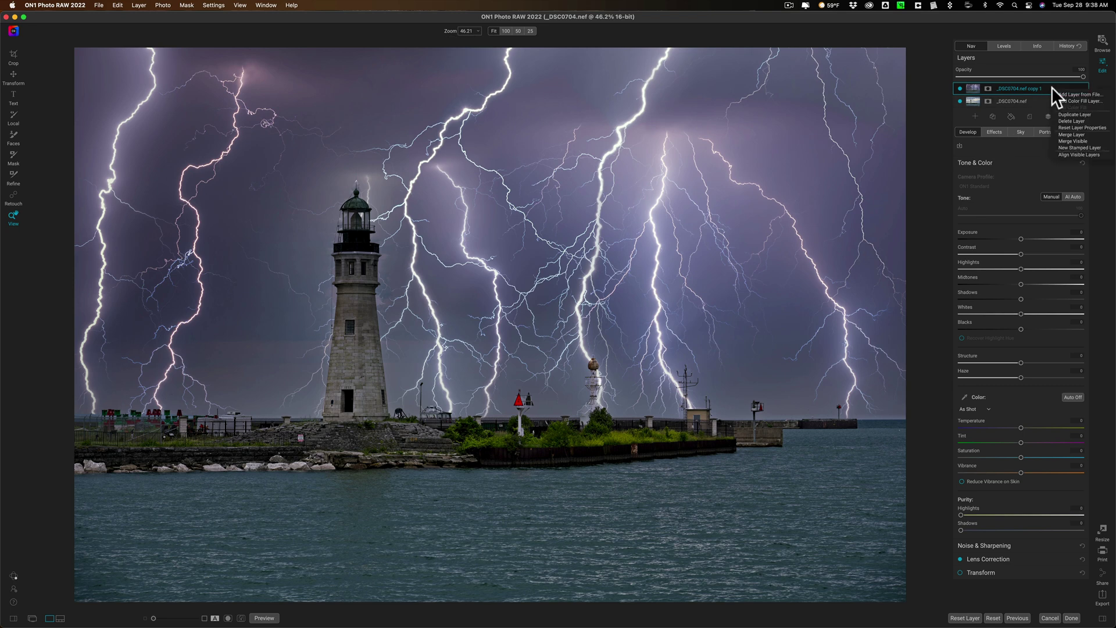
left_click(1062, 120)
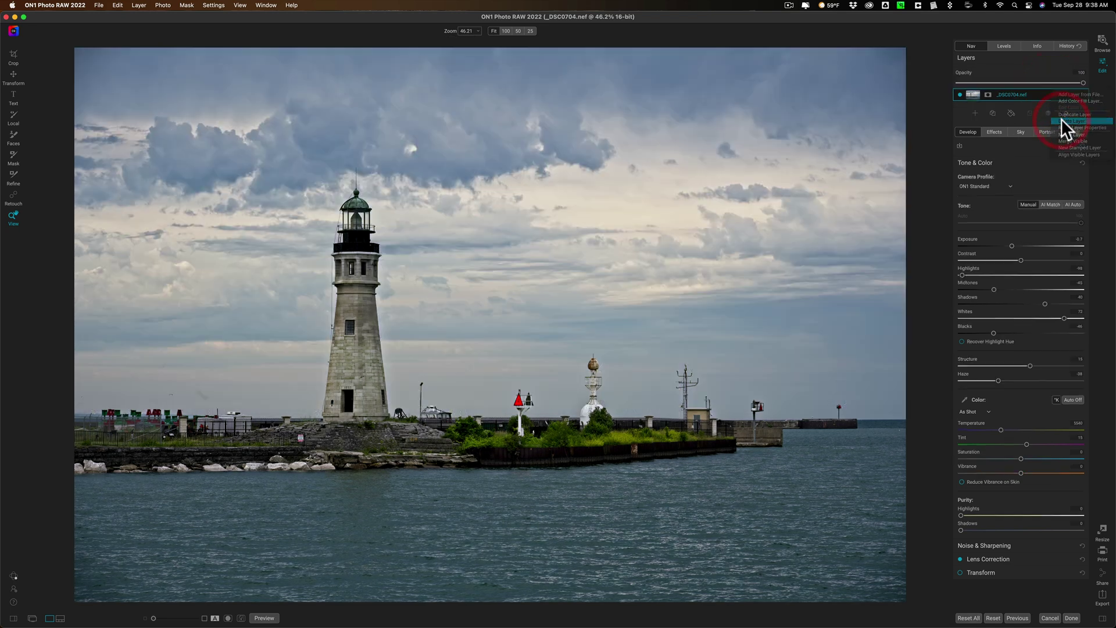
- Open the lighthouse photo layer in Skylum Software's Luminar AI filter
left_click(140, 6)
mouse_move(191, 134)
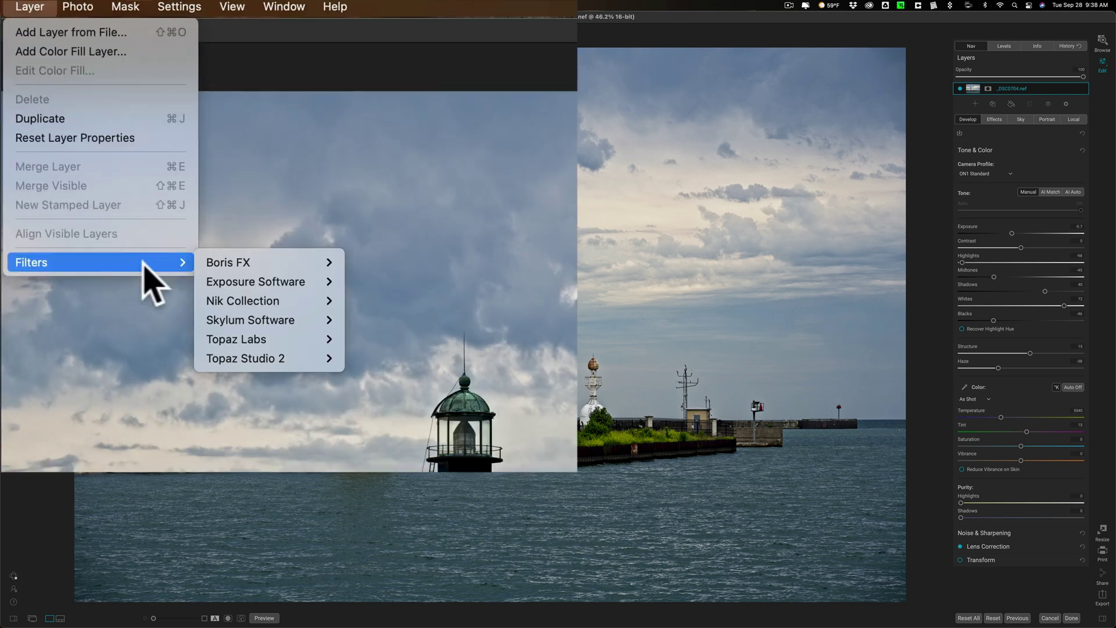
mouse_move(281, 319)
left_click(385, 338)
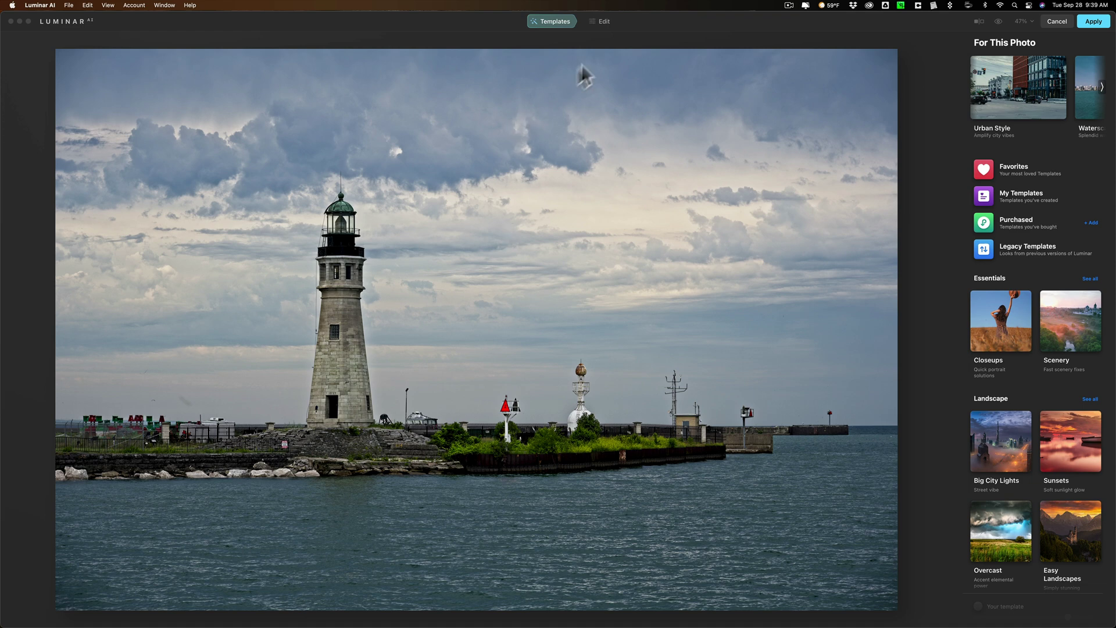
- Replace the sky using Sky AI with the third-row, first-column sky from the OcuDrone - Moody Blue Skies set
left_click(608, 22)
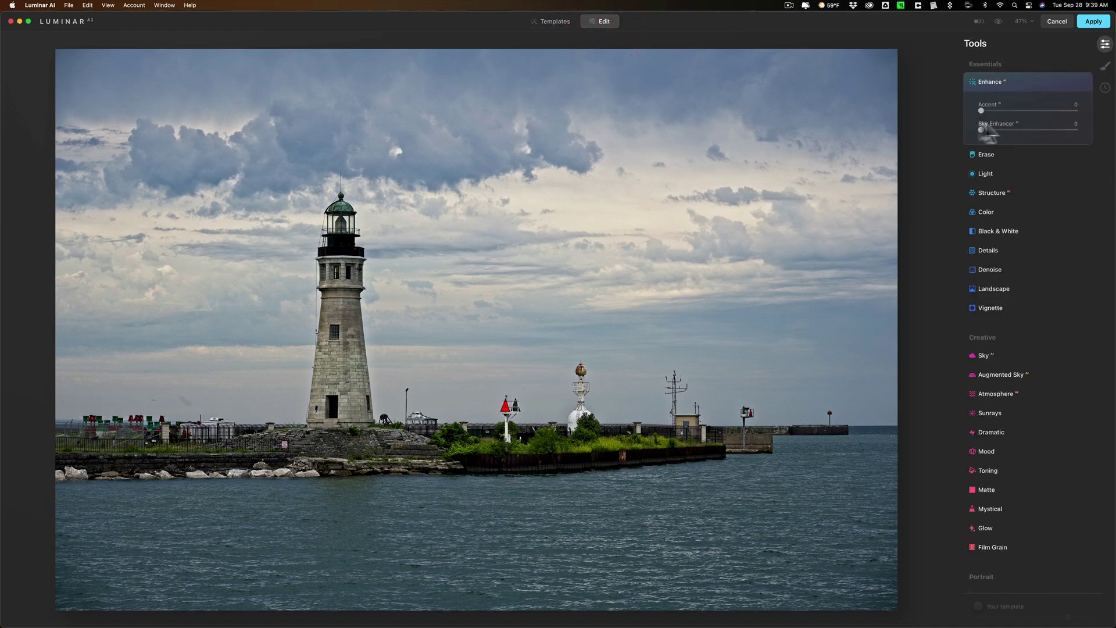
scroll(1038, 303, "down", 2)
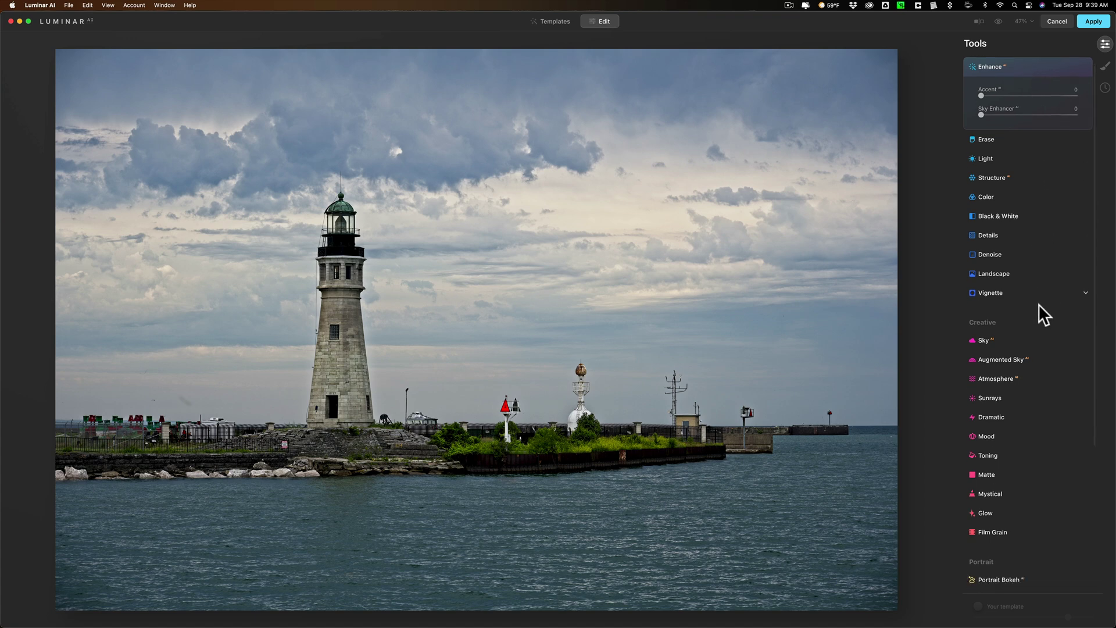
left_click(1047, 308)
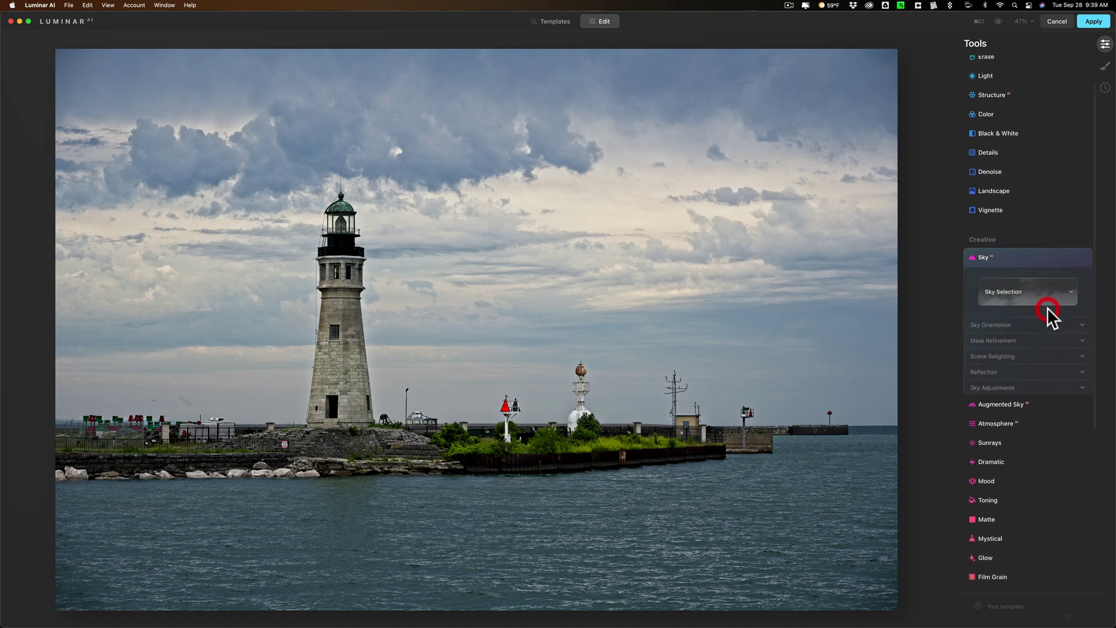
left_click(1023, 289)
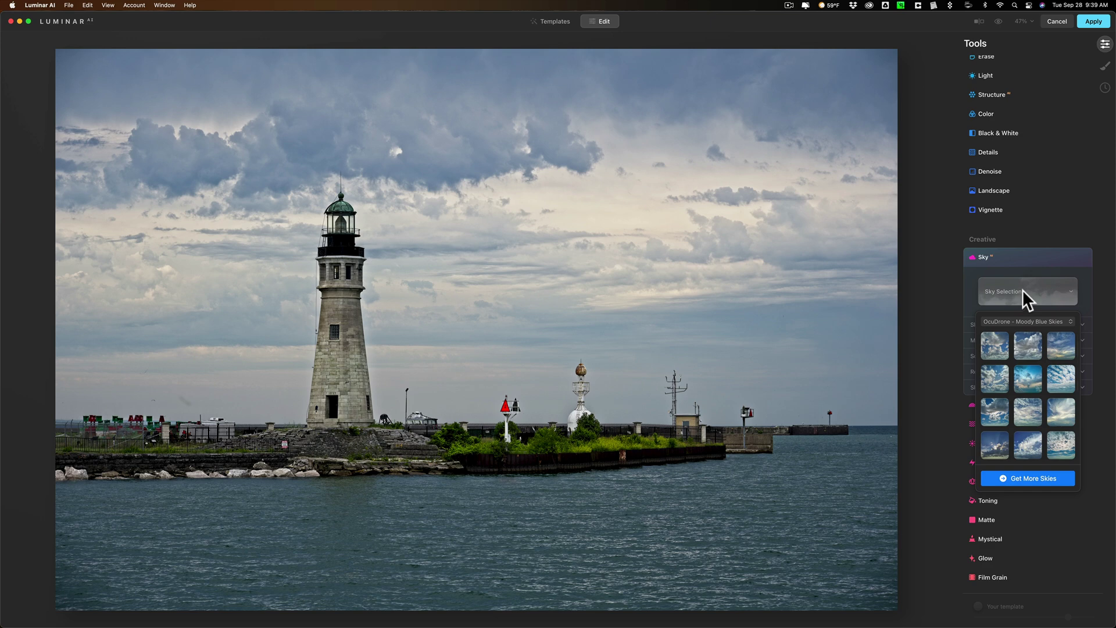
left_click(996, 411)
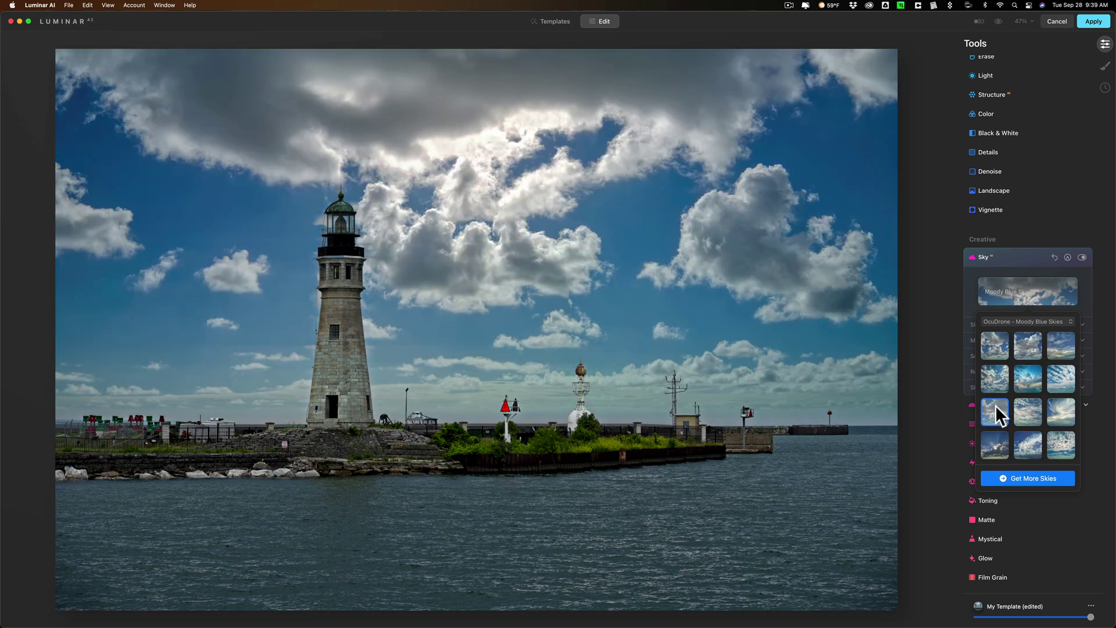
left_click(1013, 251)
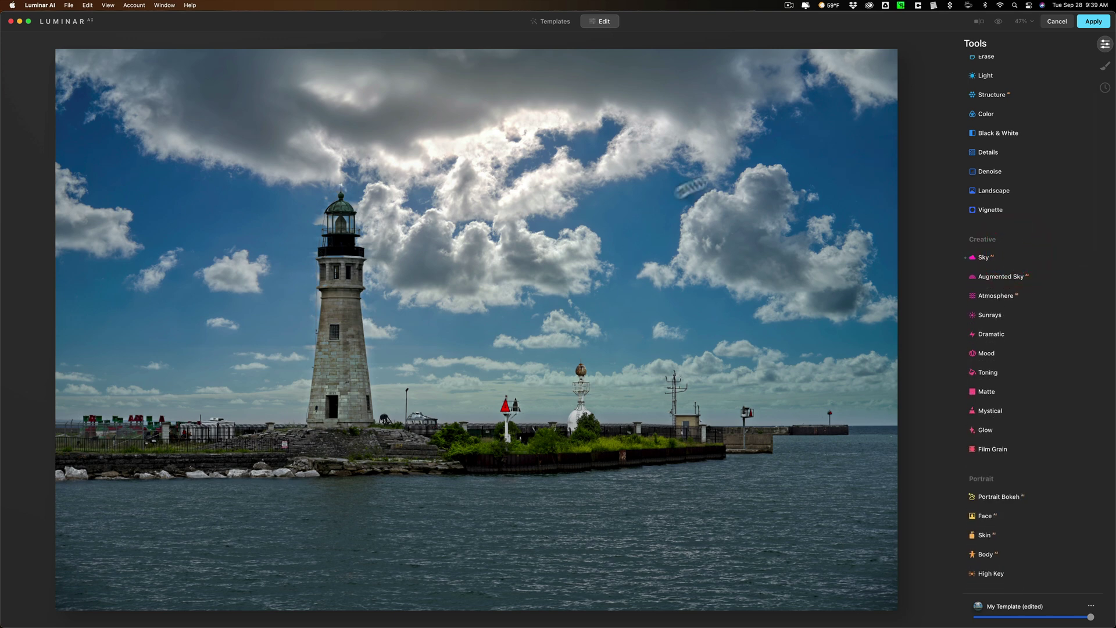
- Apply the Luminar AI edit back to ON1 Photo RAW 2022, and delete the resulting layer _DSC0704.nef copy 1
left_click(1092, 23)
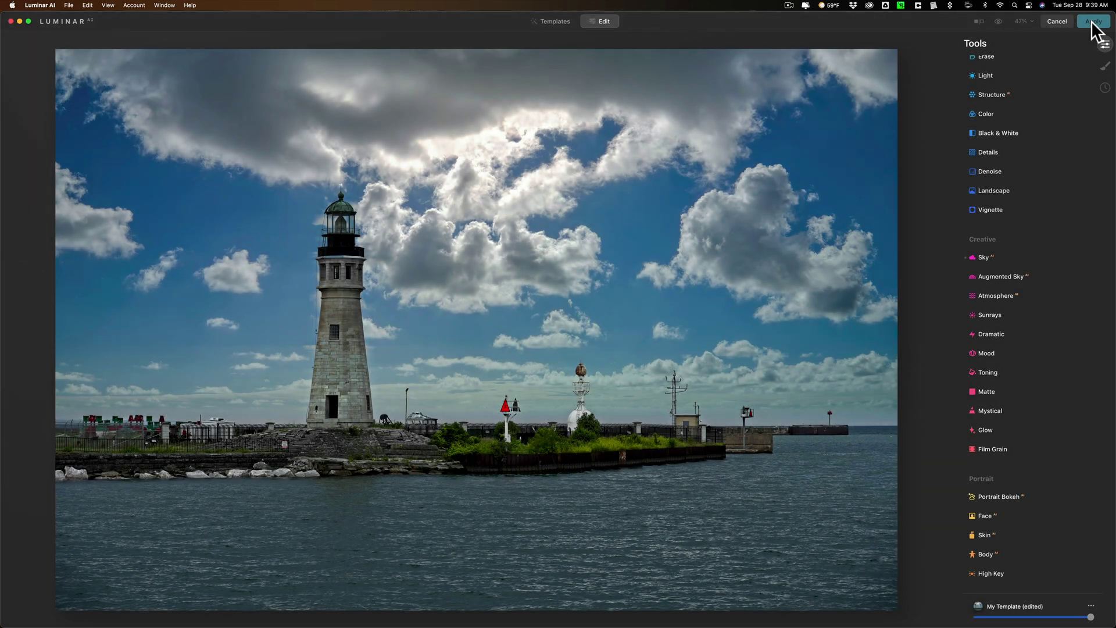
left_click(1093, 22)
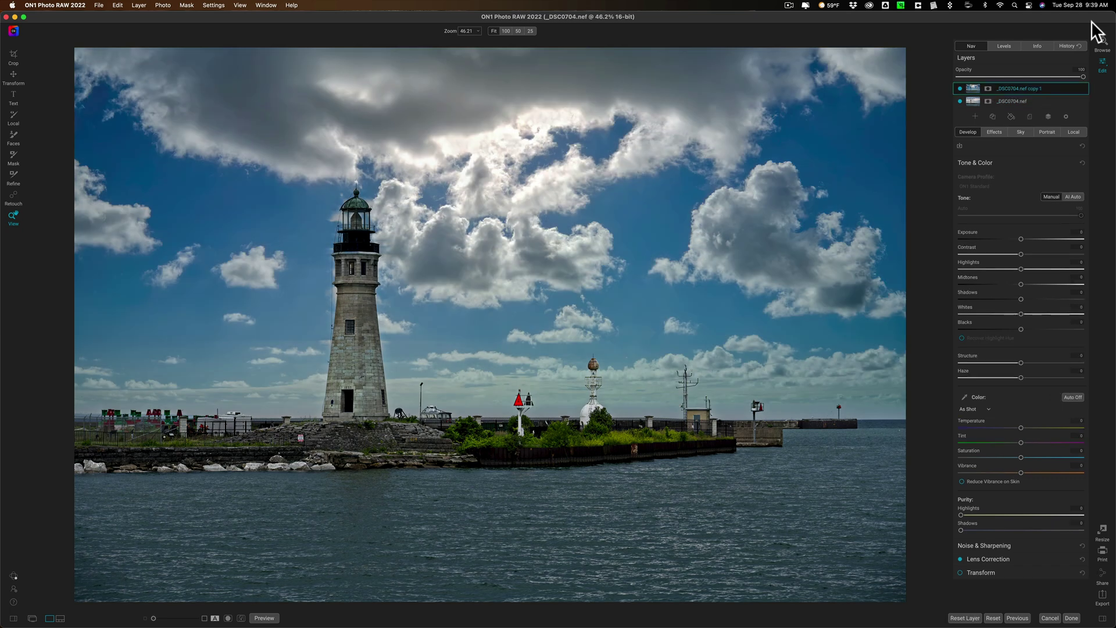
right_click(1048, 87)
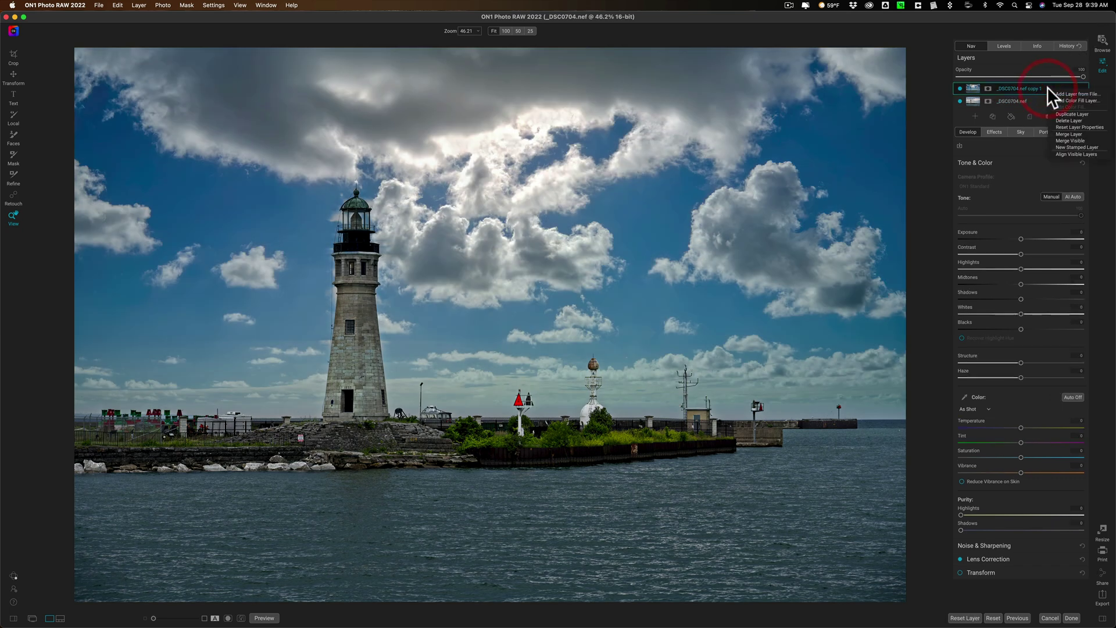
left_click(1063, 121)
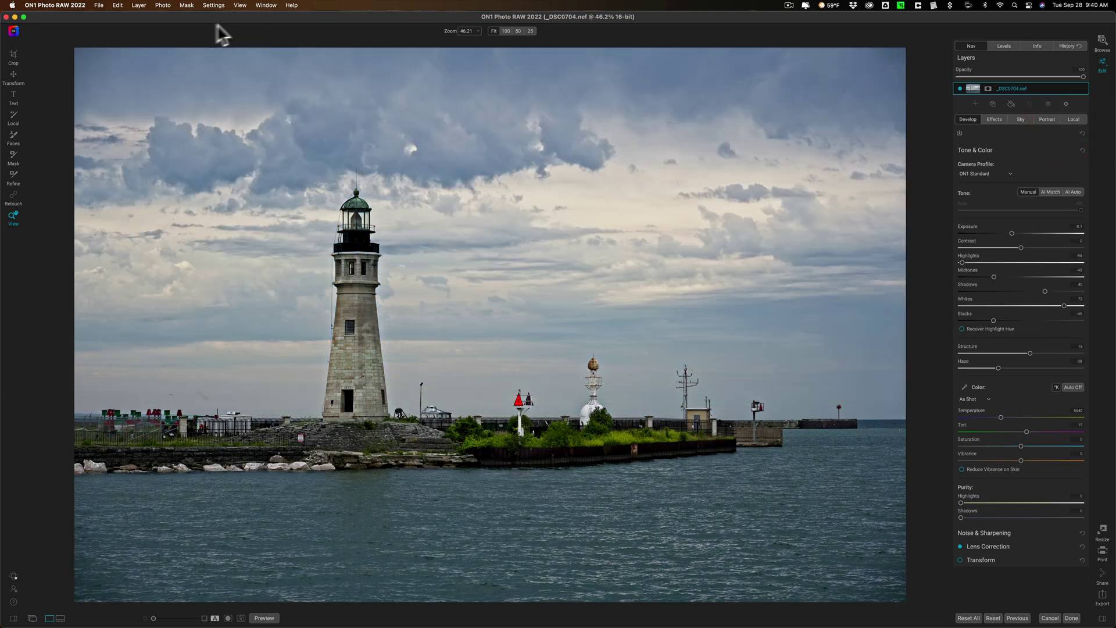
- Open the lighthouse photo layer in Topaz Labs' Topaz Sharpen AI filter
left_click(141, 3)
mouse_move(176, 138)
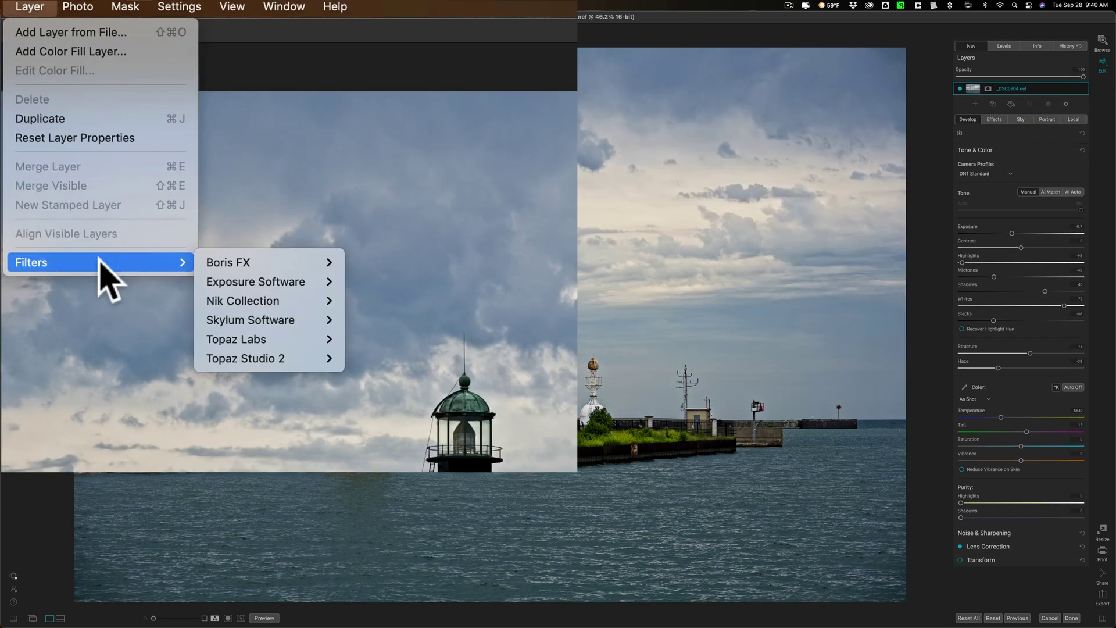
mouse_move(313, 342)
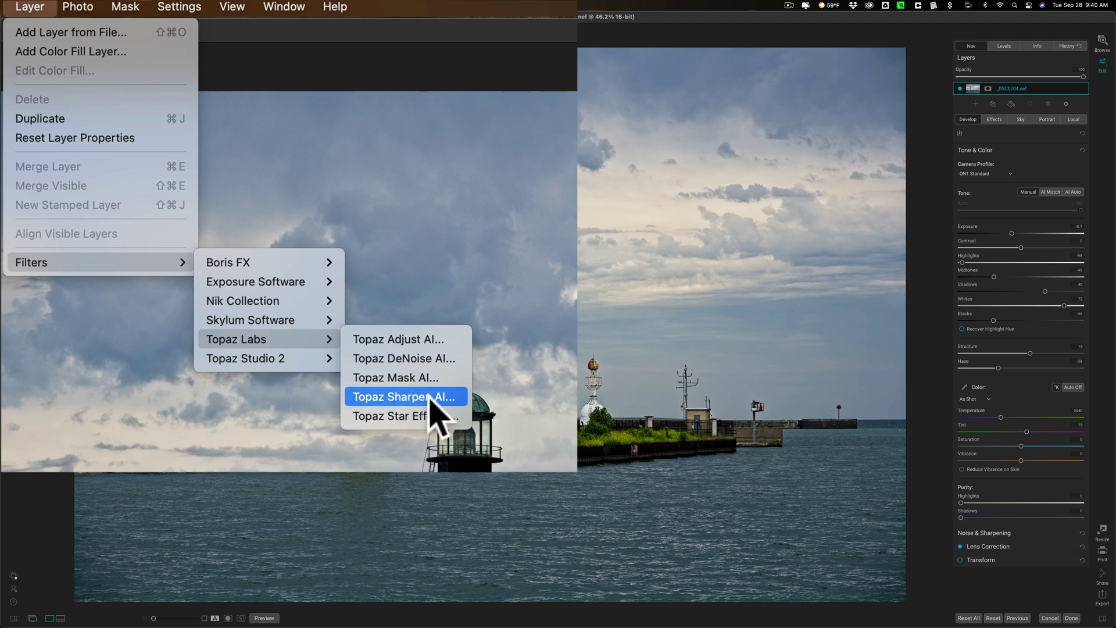
left_click(429, 395)
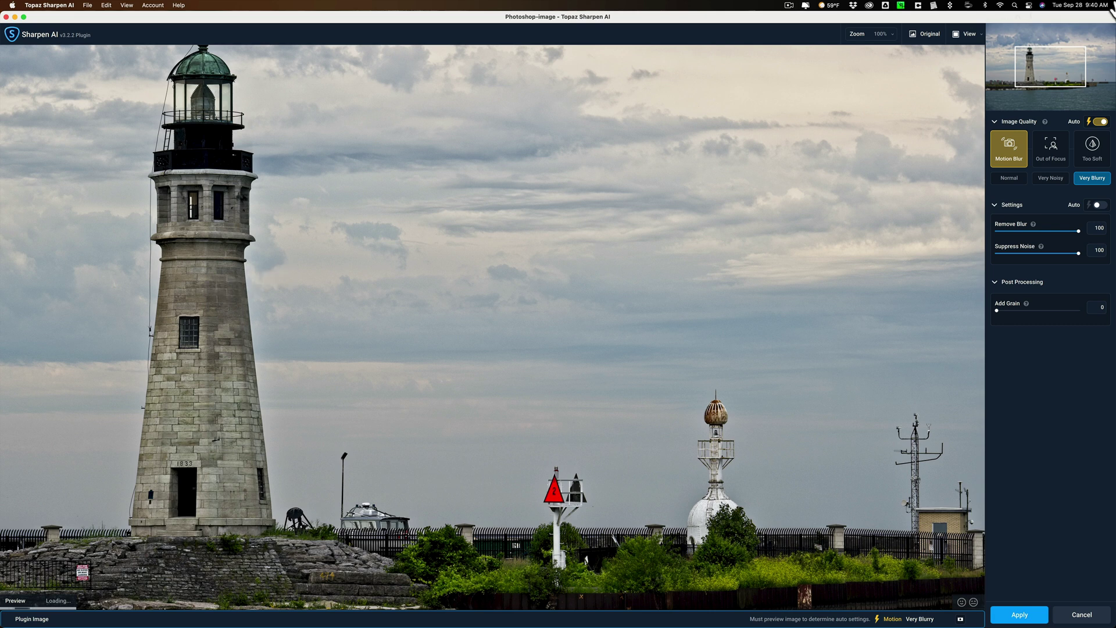
- Inspect the sharpening preview on the lighthouse tower, and apply it back to ON1 Photo RAW 2022
left_click_drag(1049, 67, 1035, 56)
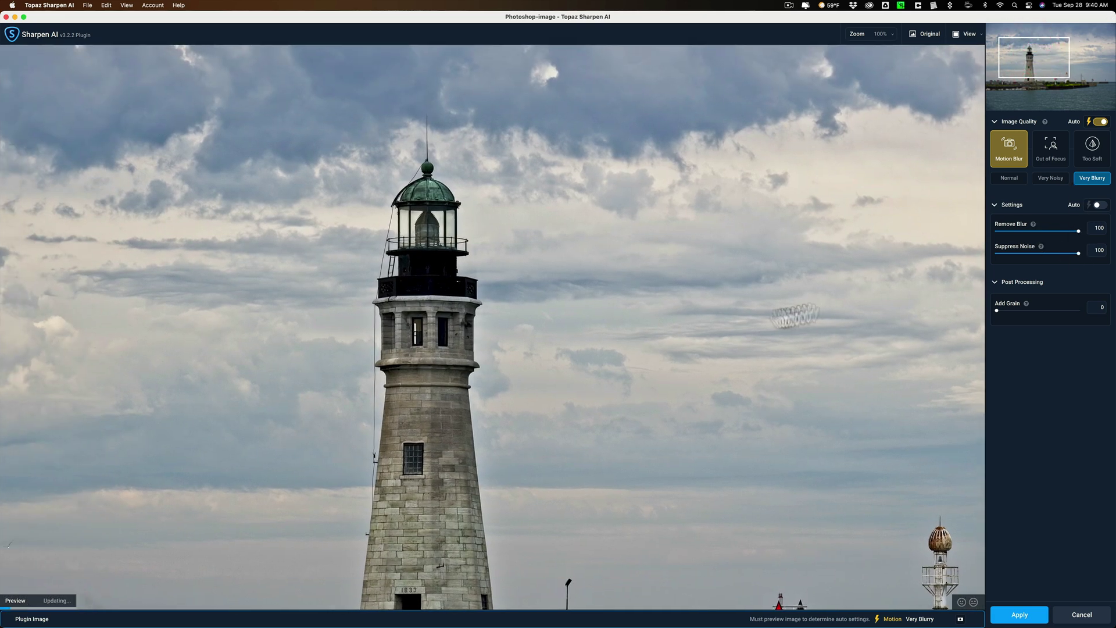
left_click_drag(454, 310, 455, 232)
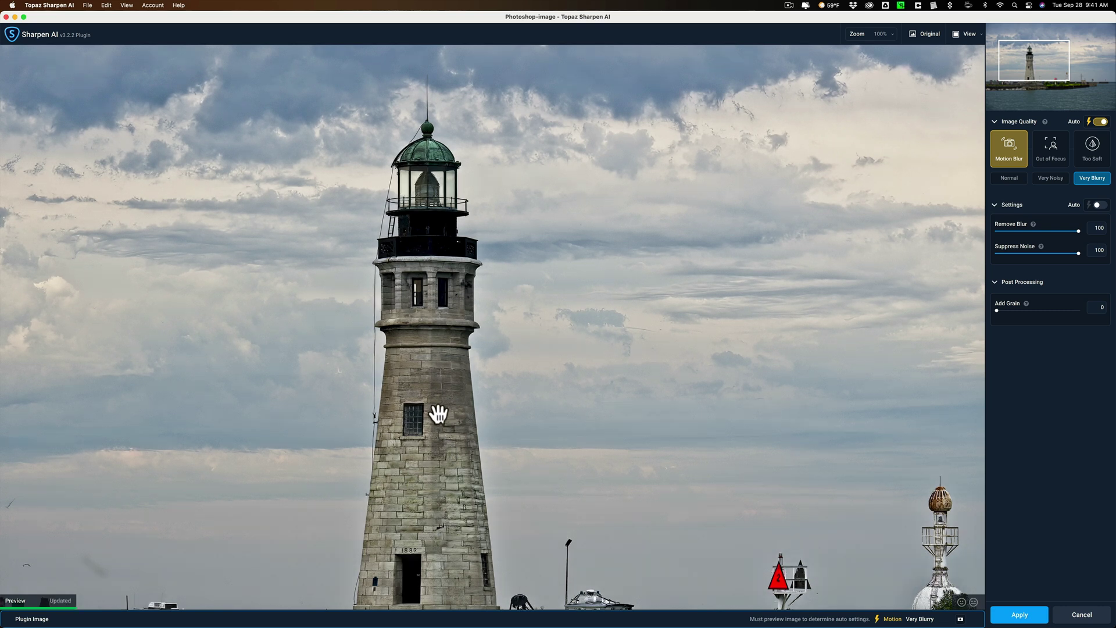
left_click(465, 384)
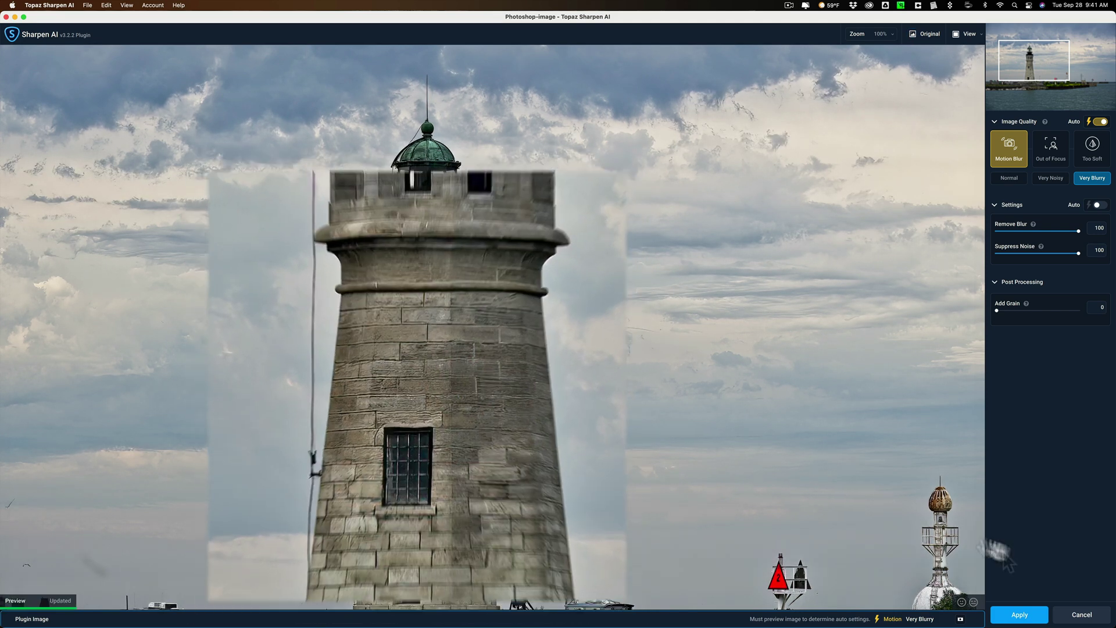
left_click(1029, 615)
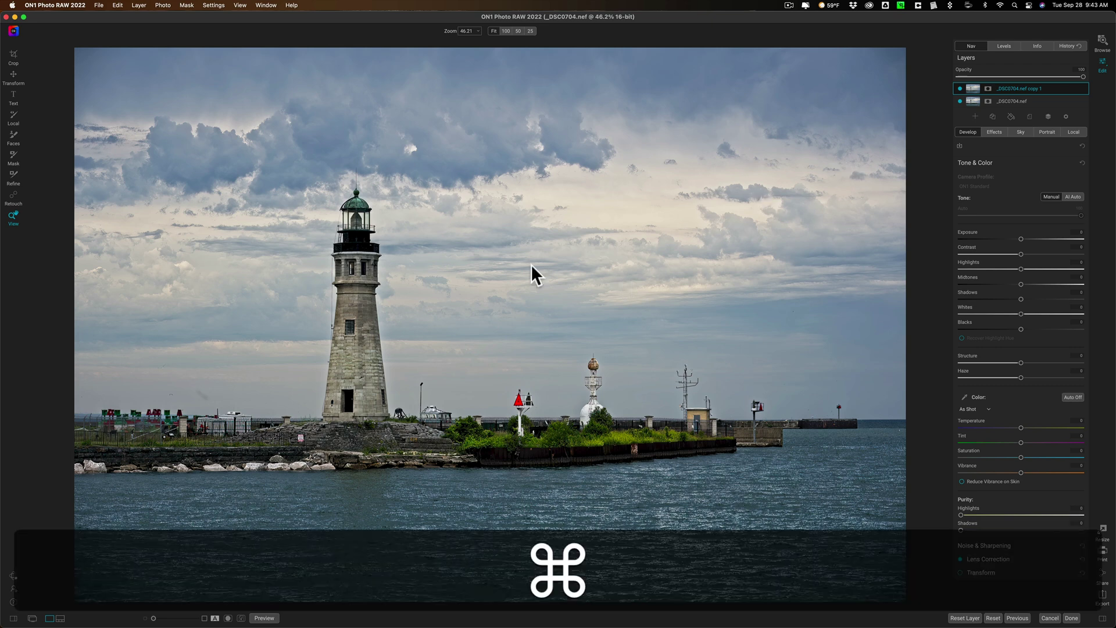
- Toggle the sharpened layer's visibility to compare the tower's detail at 200% zoom, and delete the layer _DSC0704.nef copy 1
key("super+equal")
key("super+equal")
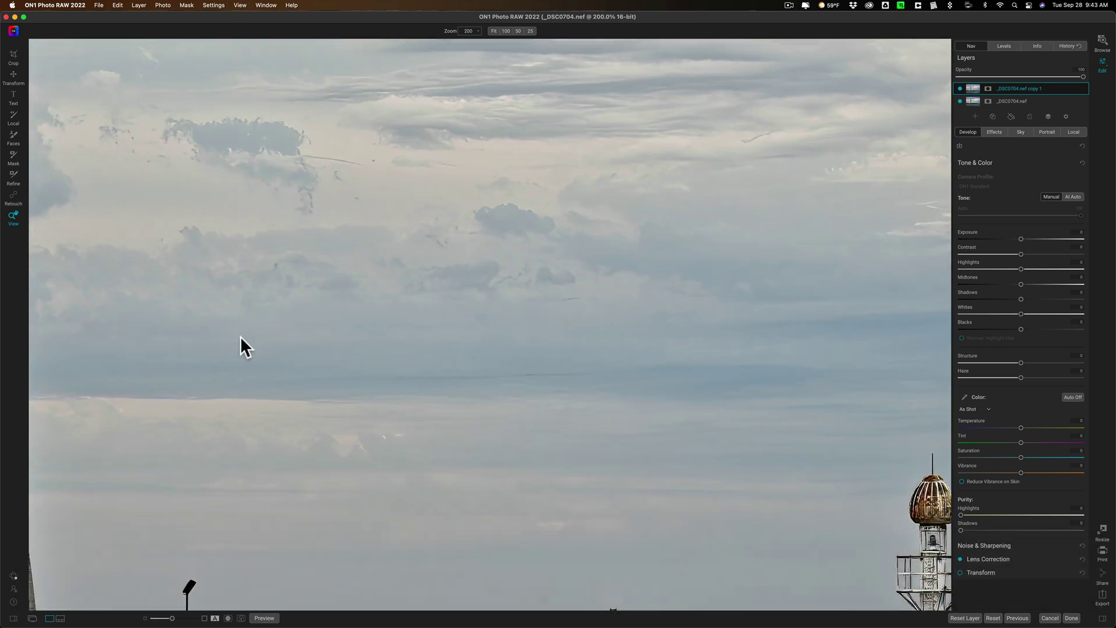
scroll(239, 337, "left", 10)
scroll(239, 336, "left", 6)
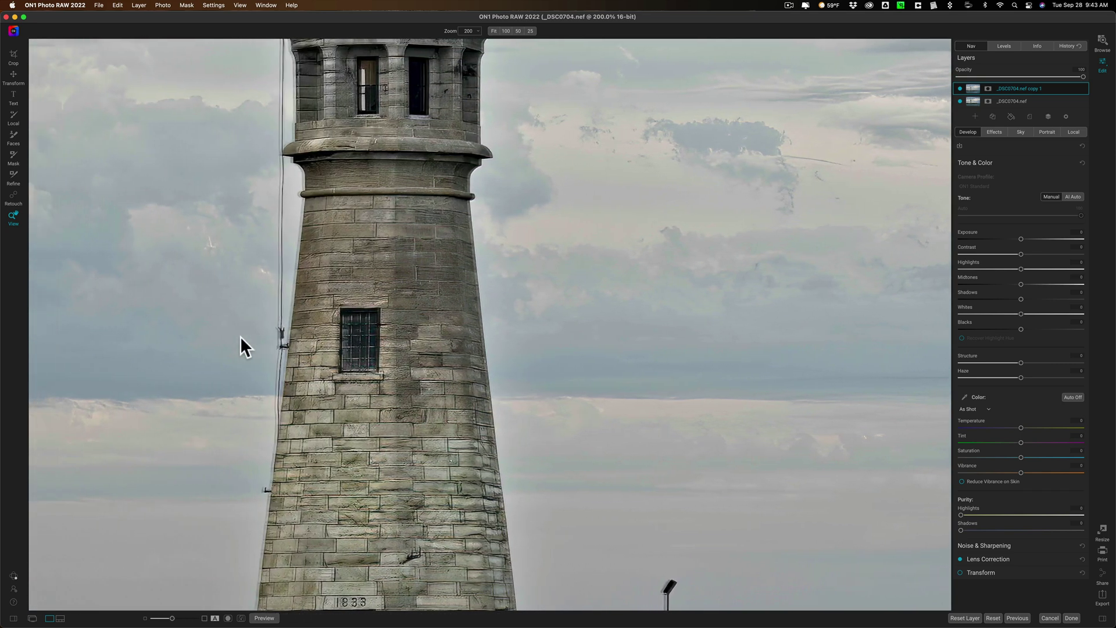
left_click(961, 89)
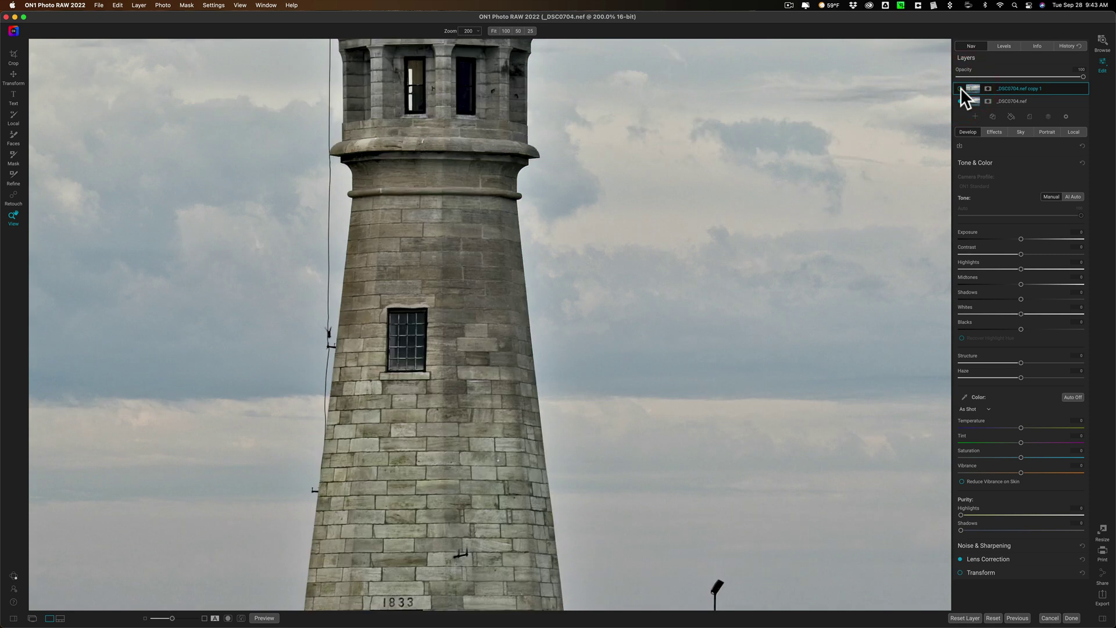
left_click(960, 89)
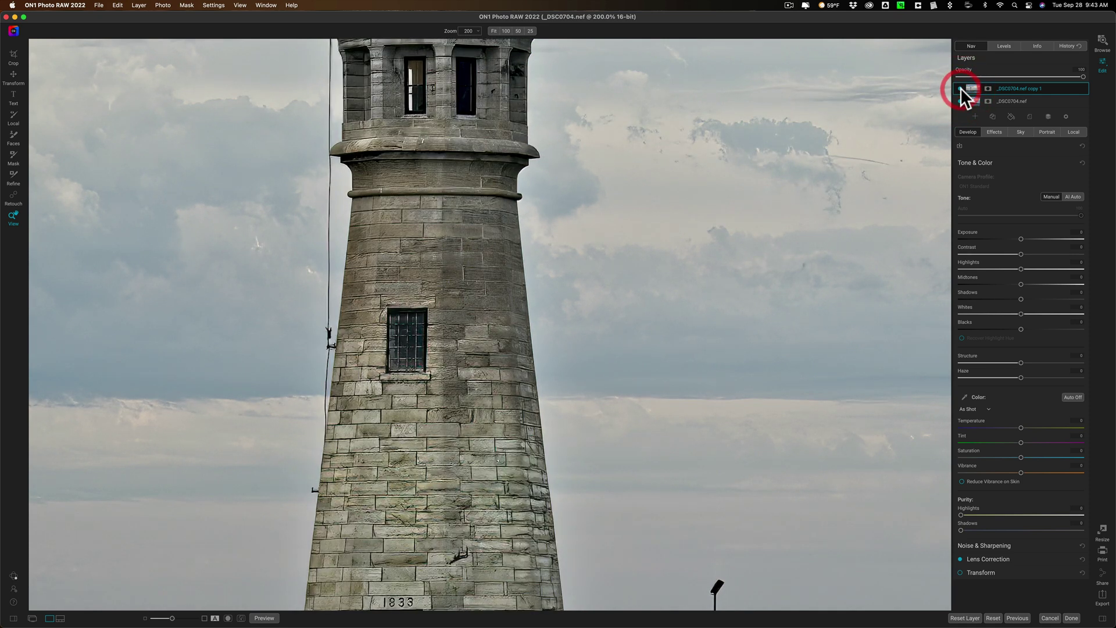
left_click(961, 88)
key("super+0")
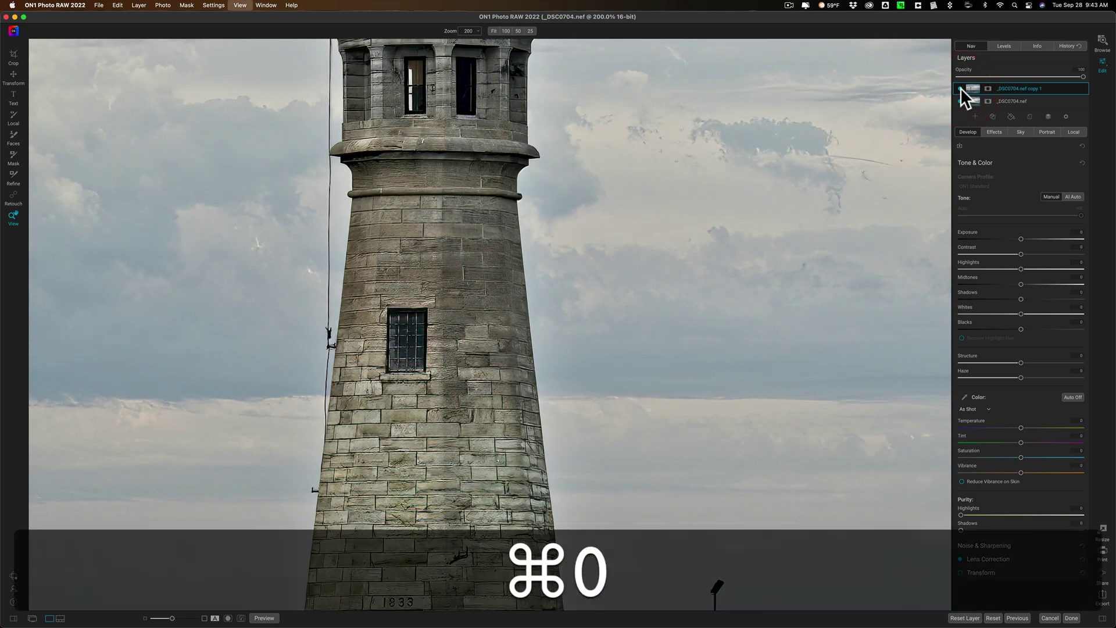
right_click(1052, 88)
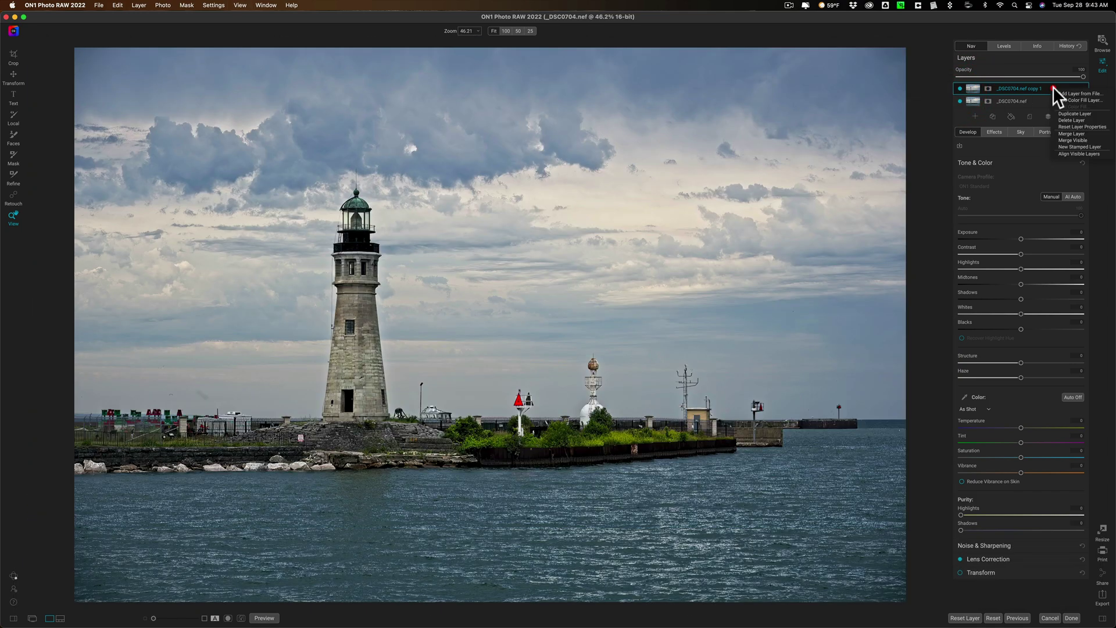
left_click(1063, 118)
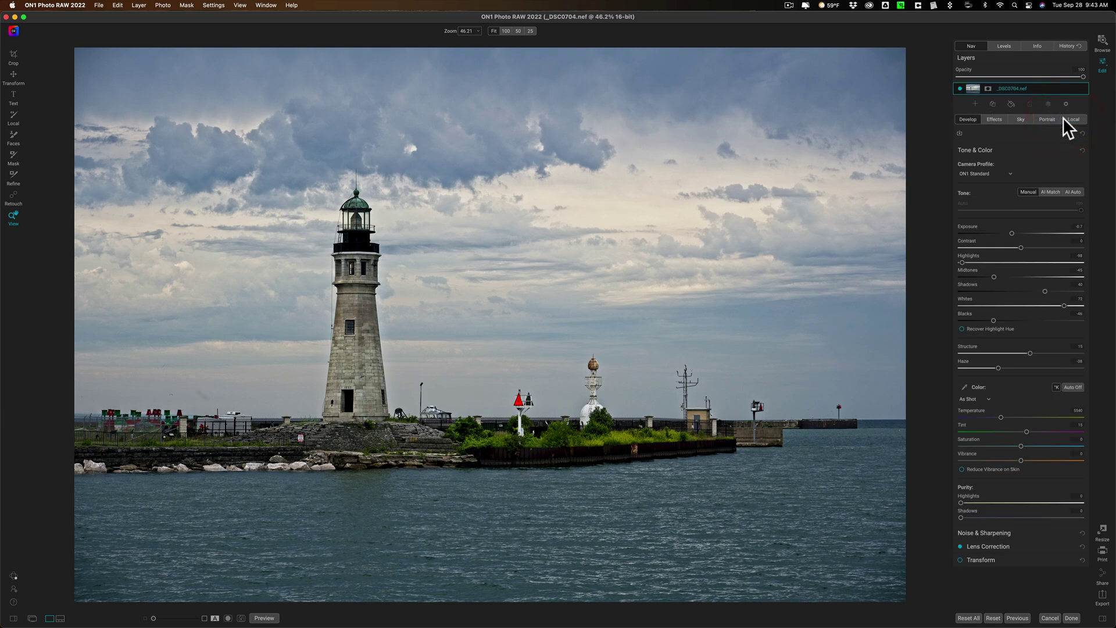
left_click(139, 7)
mouse_move(166, 160)
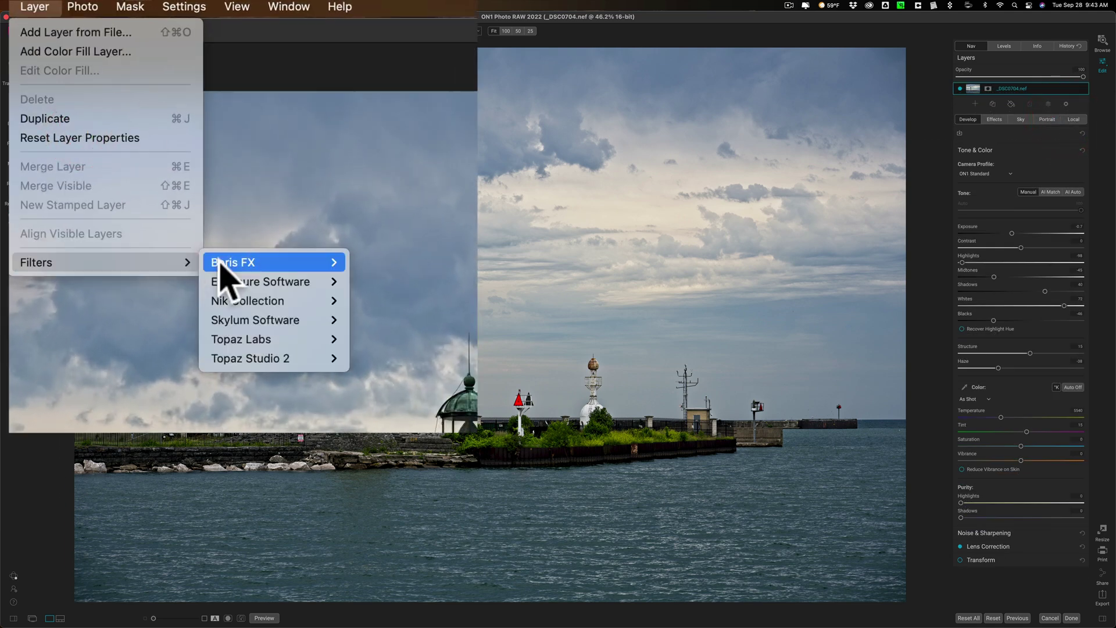
mouse_move(271, 331)
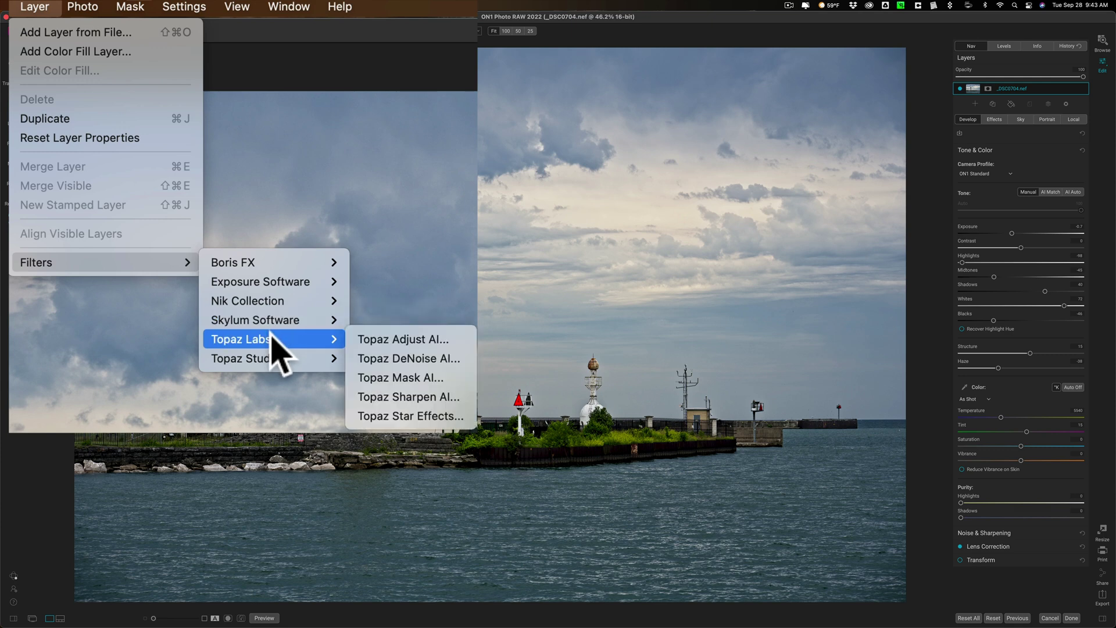
left_click(420, 357)
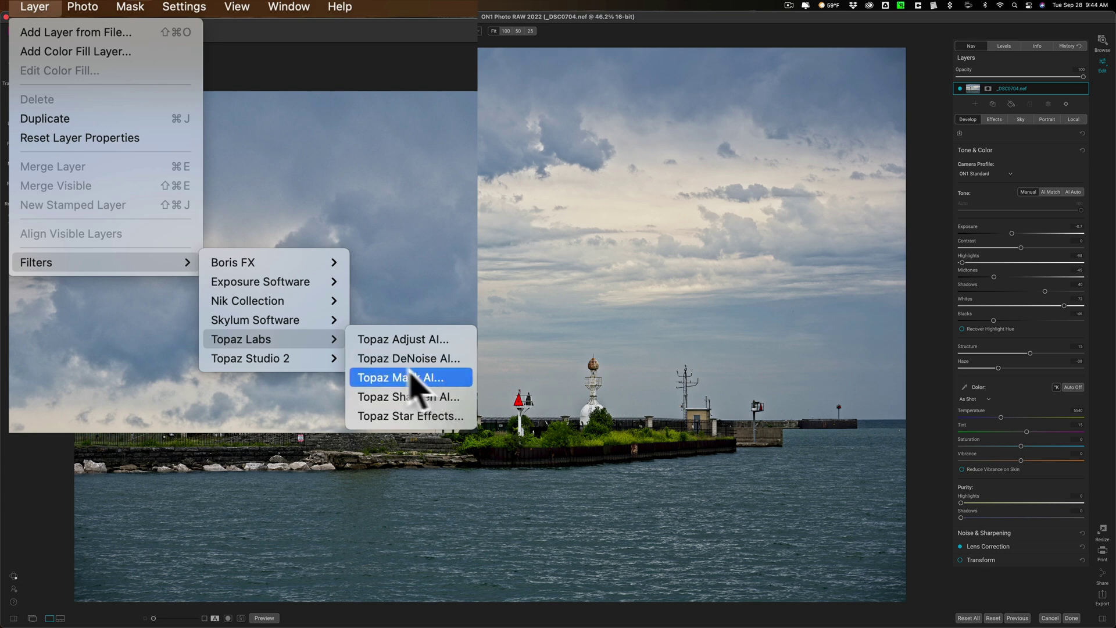
mouse_move(302, 364)
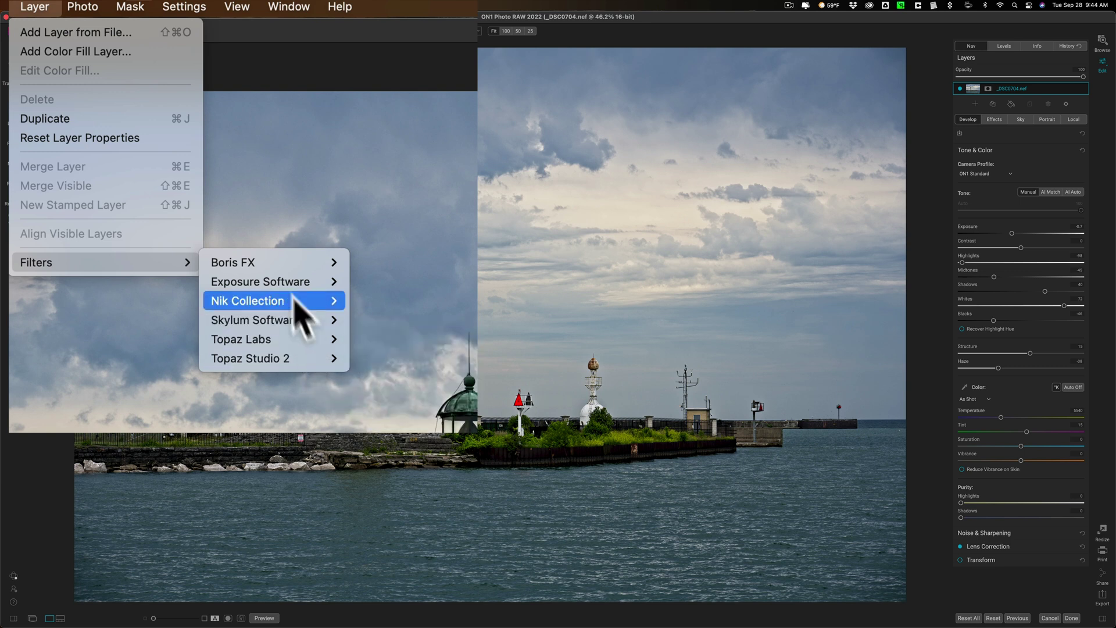
mouse_move(288, 286)
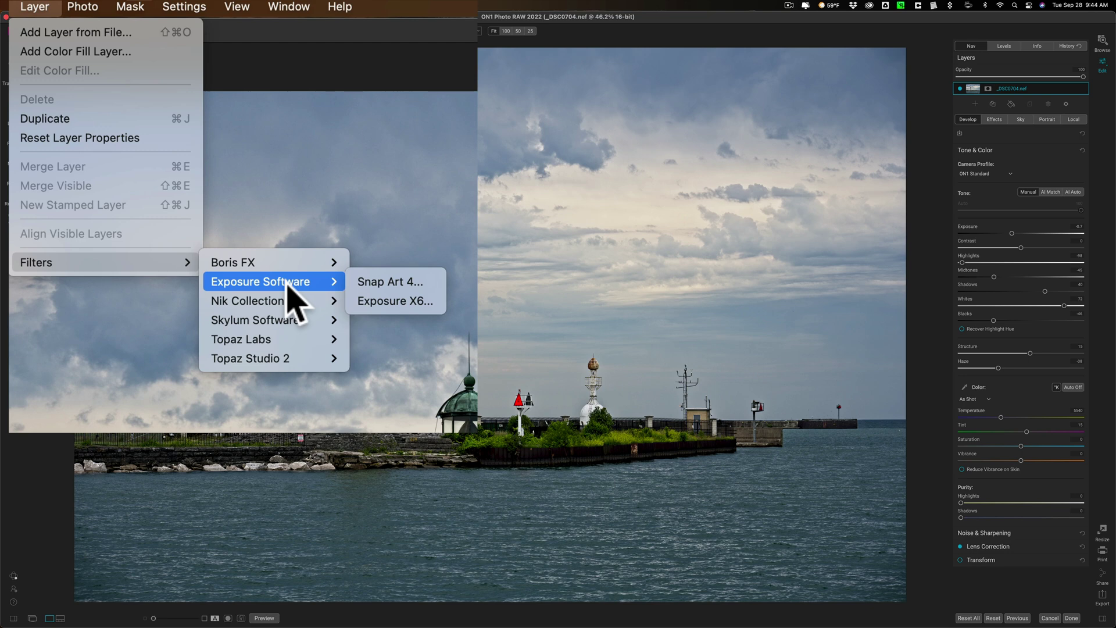